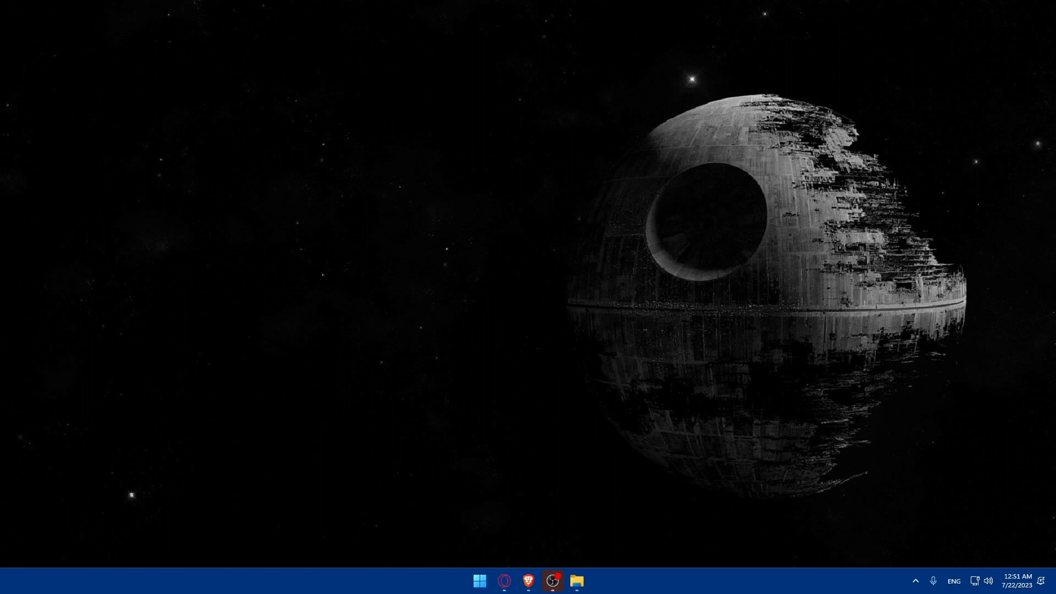
# - Switch to the Brave browser and open the pictory.ai website
pyautogui.click(529, 581)
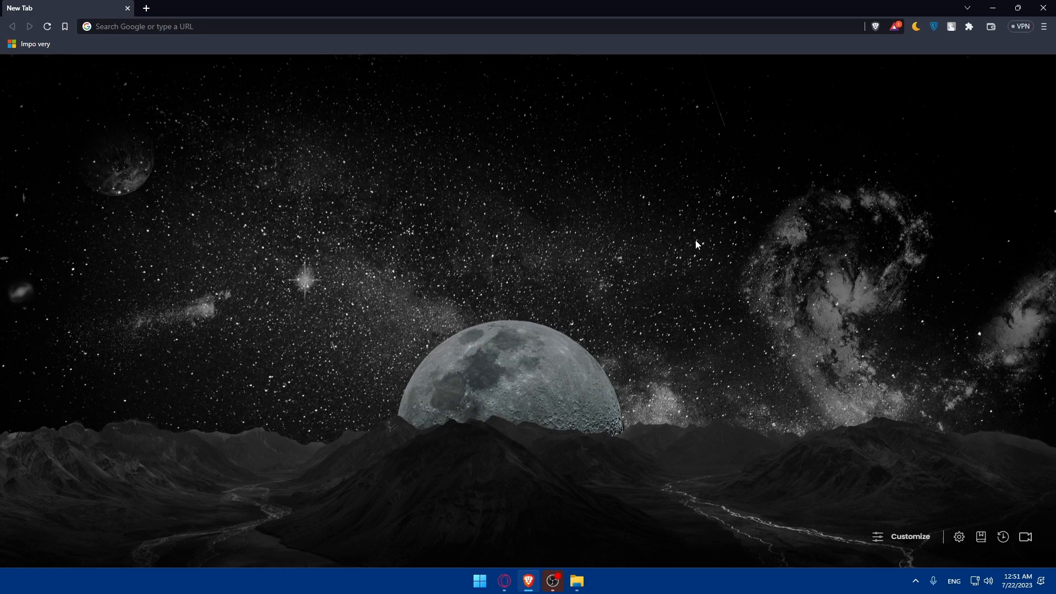
pyautogui.click(271, 21)
pyautogui.write('p')
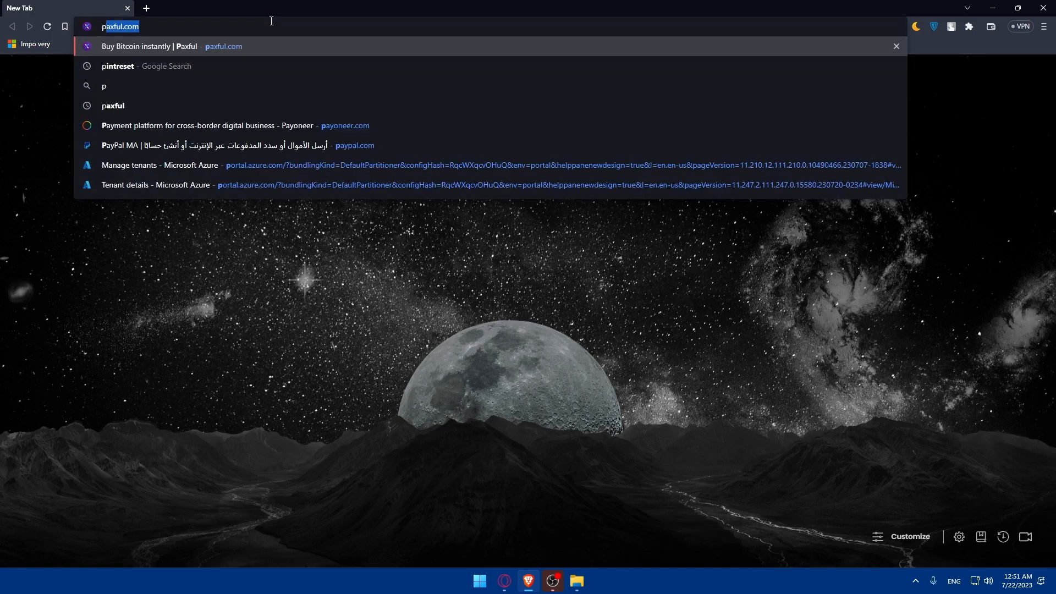
pyautogui.write('ic')
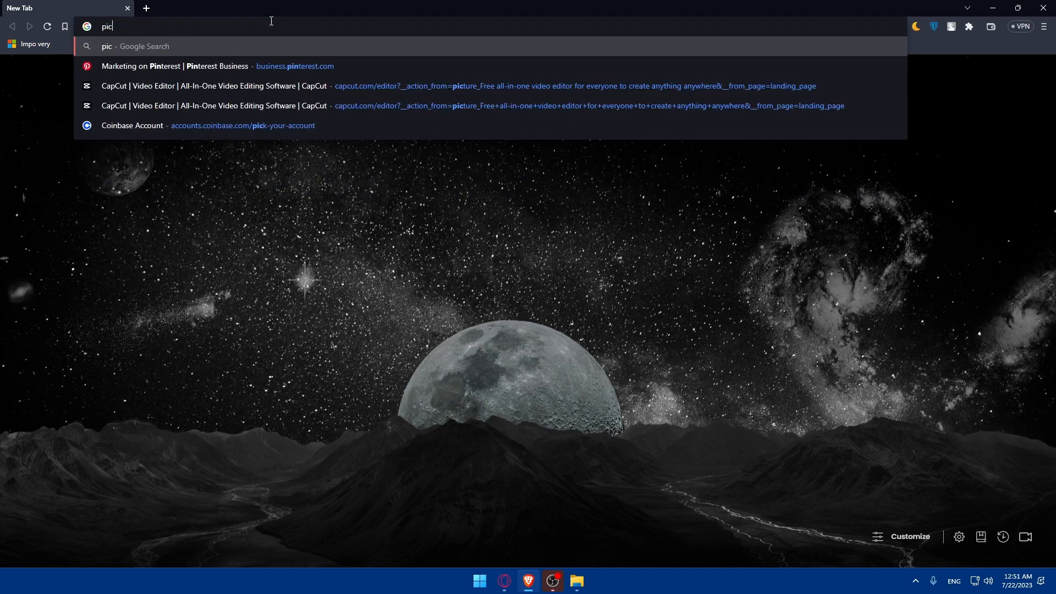
pyautogui.write('tory.ai')
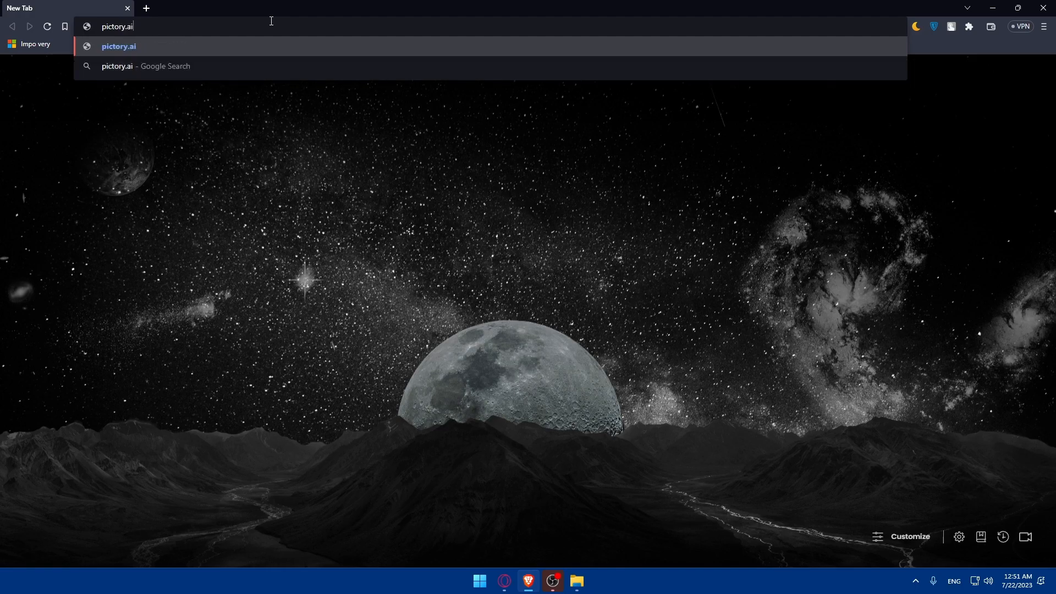
pyautogui.press('Return')
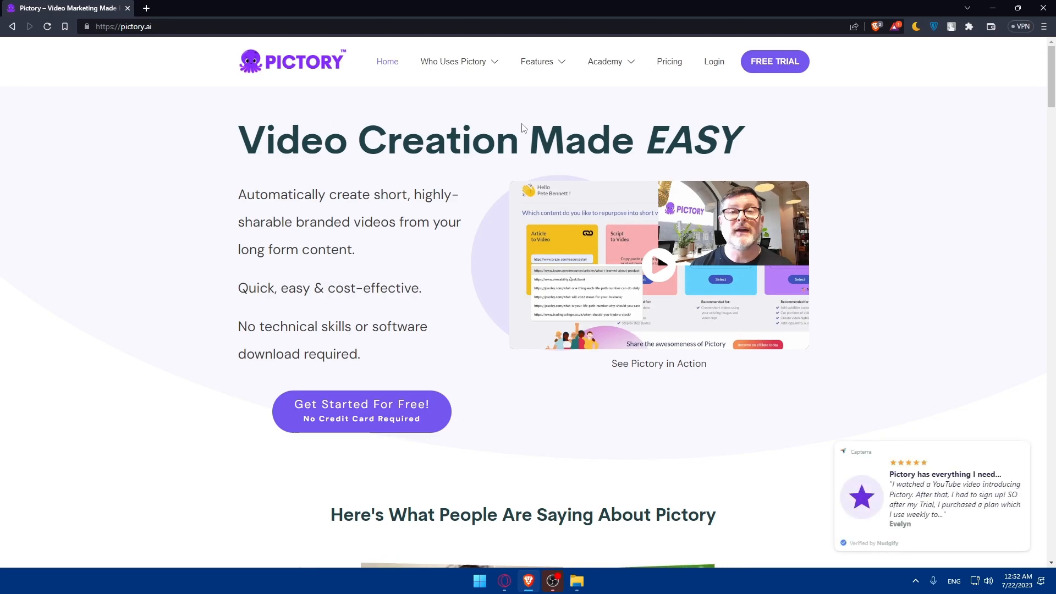
# - Look through the Pictory homepage, examining its features, customer reviews, partners and footer links
pyautogui.scroll(-8, 536, 195)
pyautogui.scroll(-20, 535, 195)
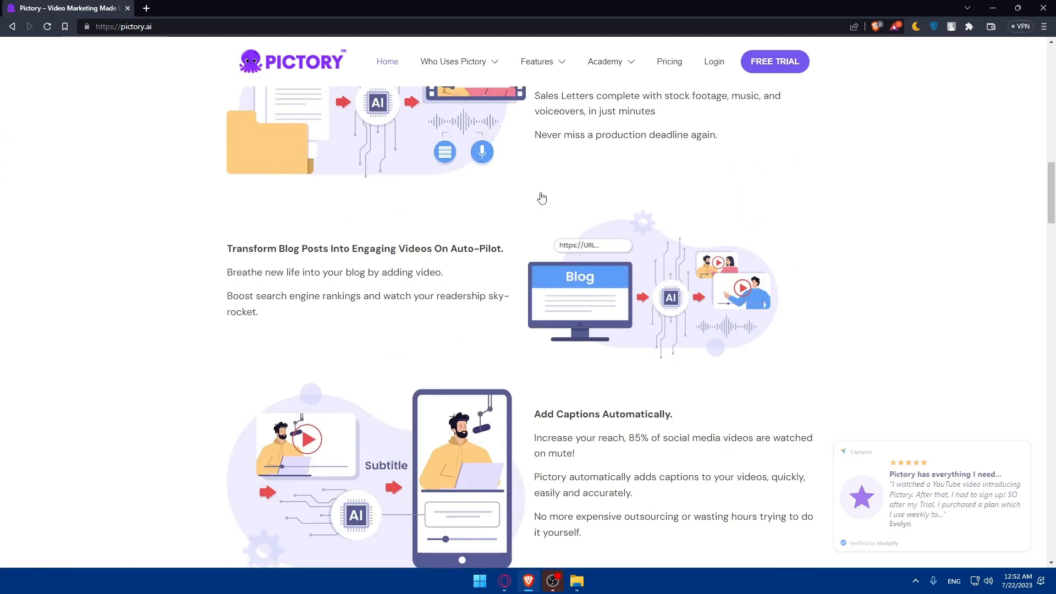
pyautogui.scroll(8, 537, 202)
pyautogui.scroll(-12, 538, 201)
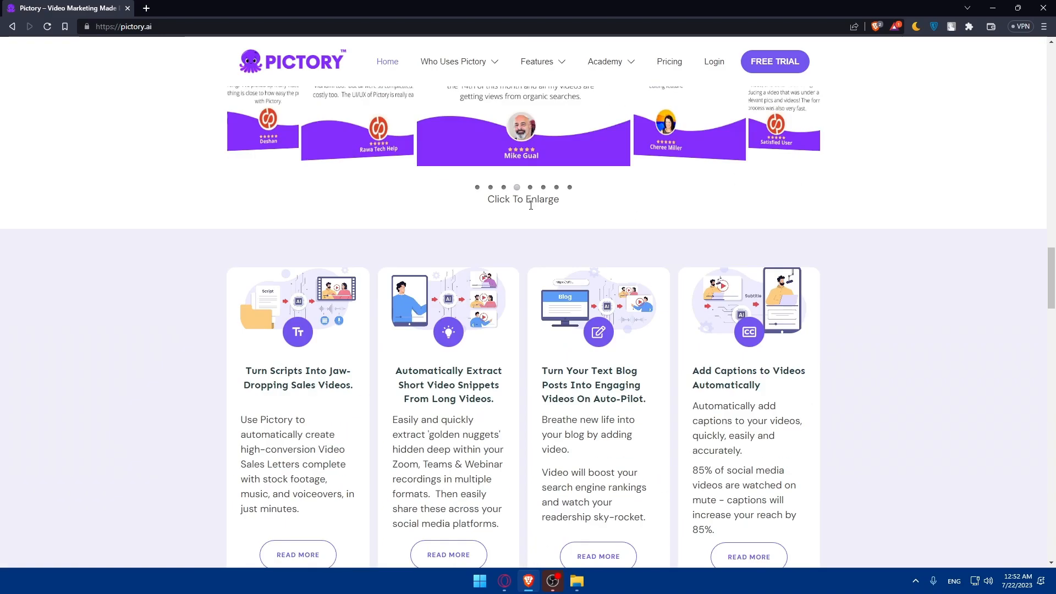
pyautogui.scroll(2, 482, 202)
pyautogui.scroll(-12, 484, 212)
pyautogui.scroll(-10, 487, 224)
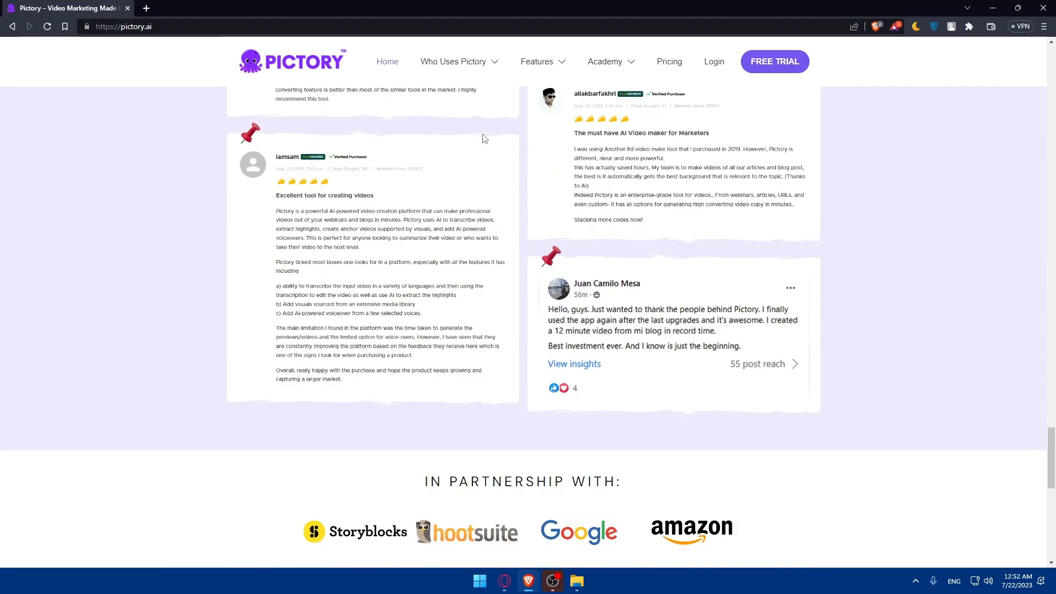
pyautogui.scroll(-6, 481, 183)
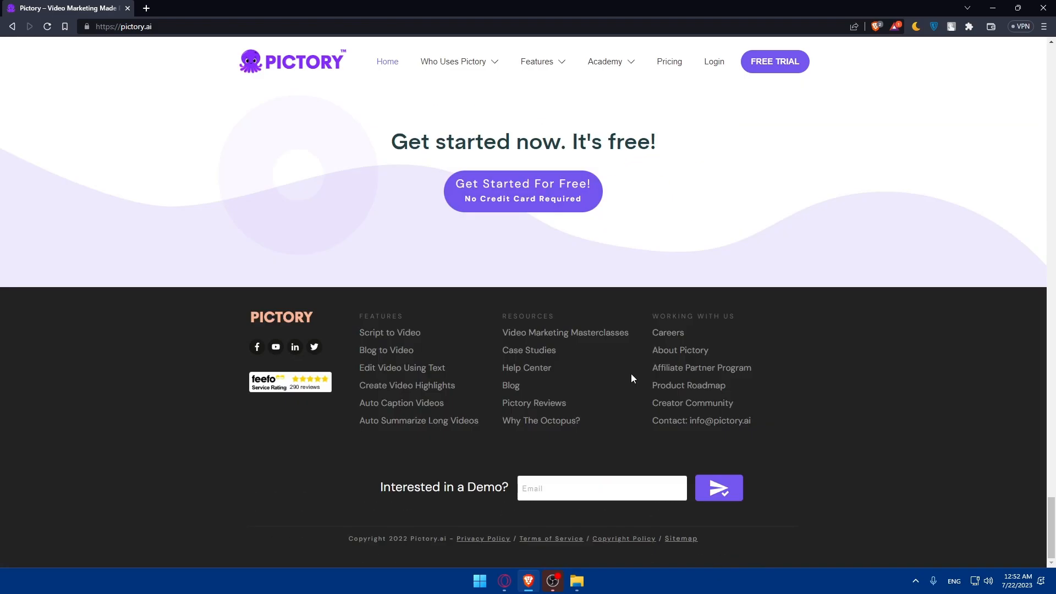
pyautogui.scroll(20, 631, 373)
pyautogui.scroll(20, 614, 356)
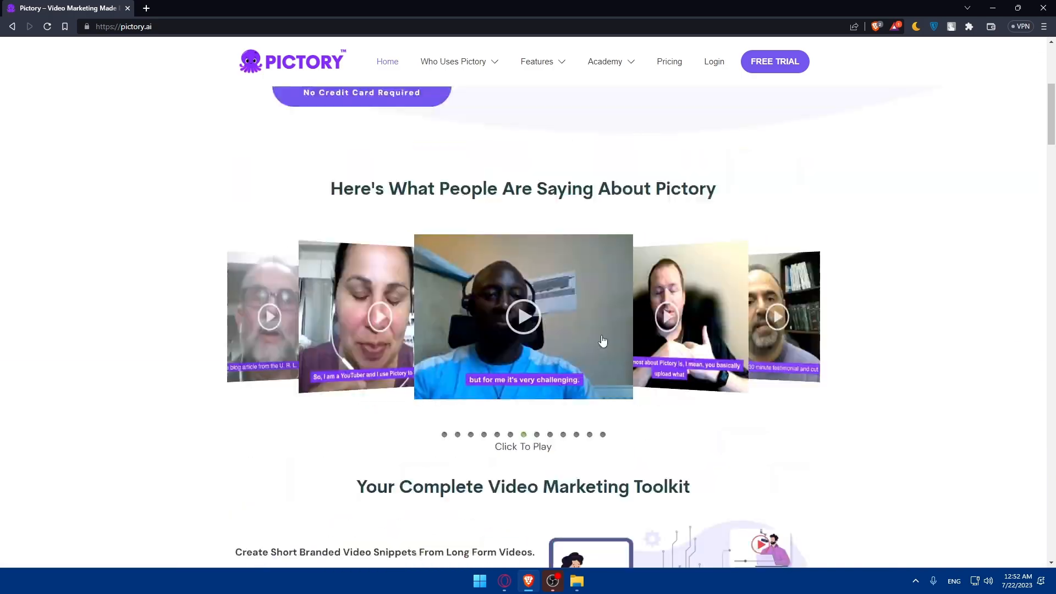
pyautogui.scroll(3, 690, 345)
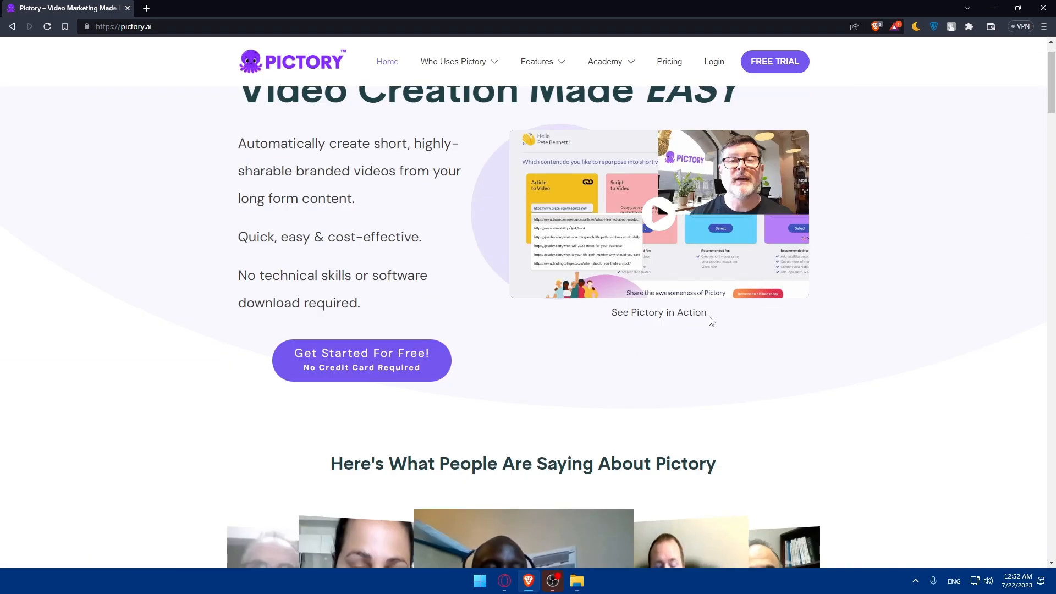
pyautogui.scroll(1, 711, 320)
# - Sign up for the Pictory free trial with an existing Google account
pyautogui.click(714, 61)
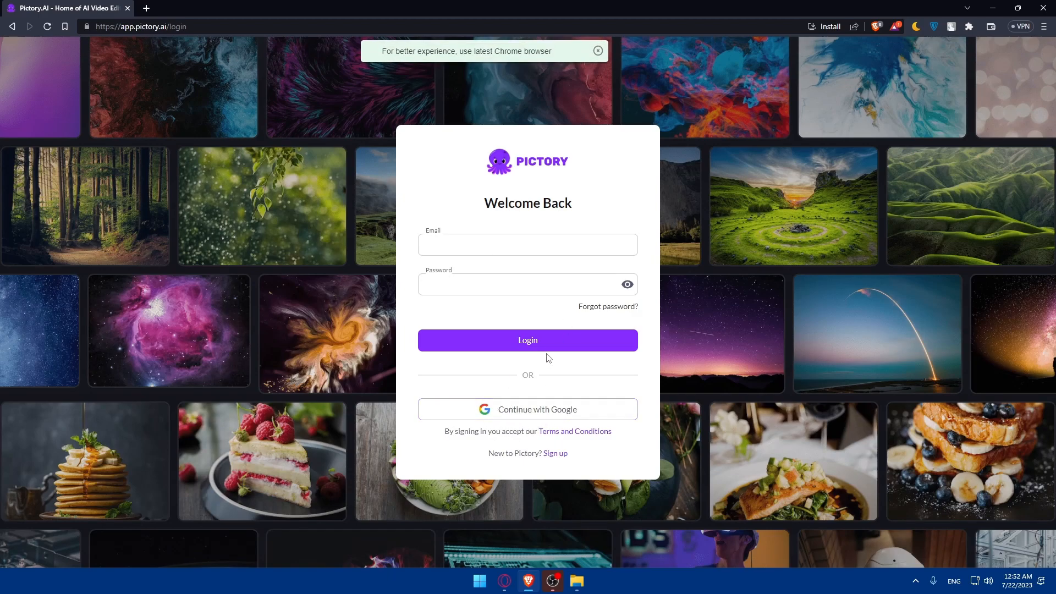
pyautogui.hotkey('alt', 'Left')
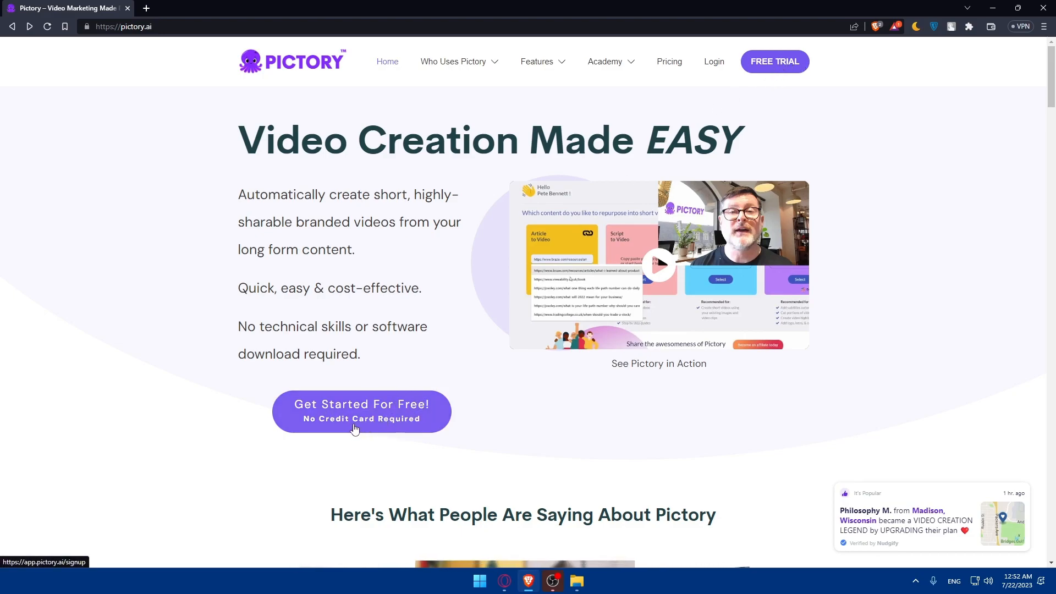
pyautogui.click(374, 424)
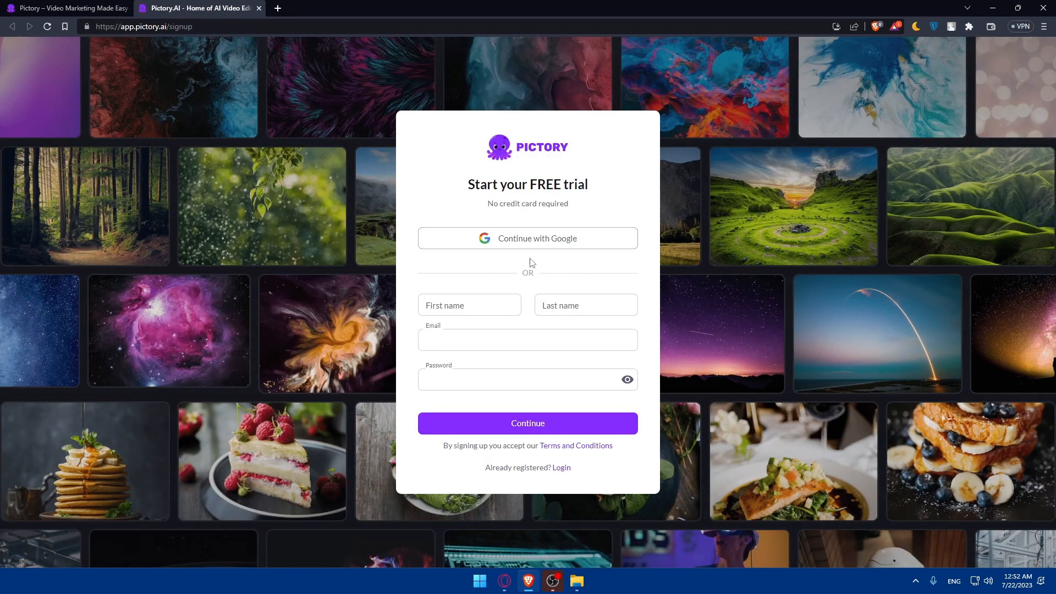
pyautogui.click(579, 242)
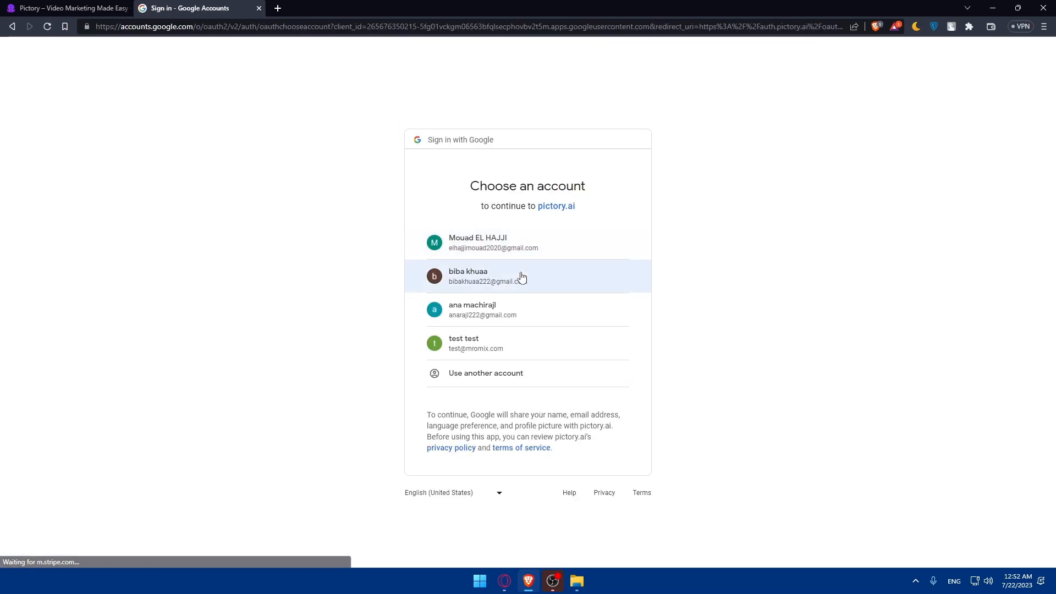
pyautogui.click(523, 276)
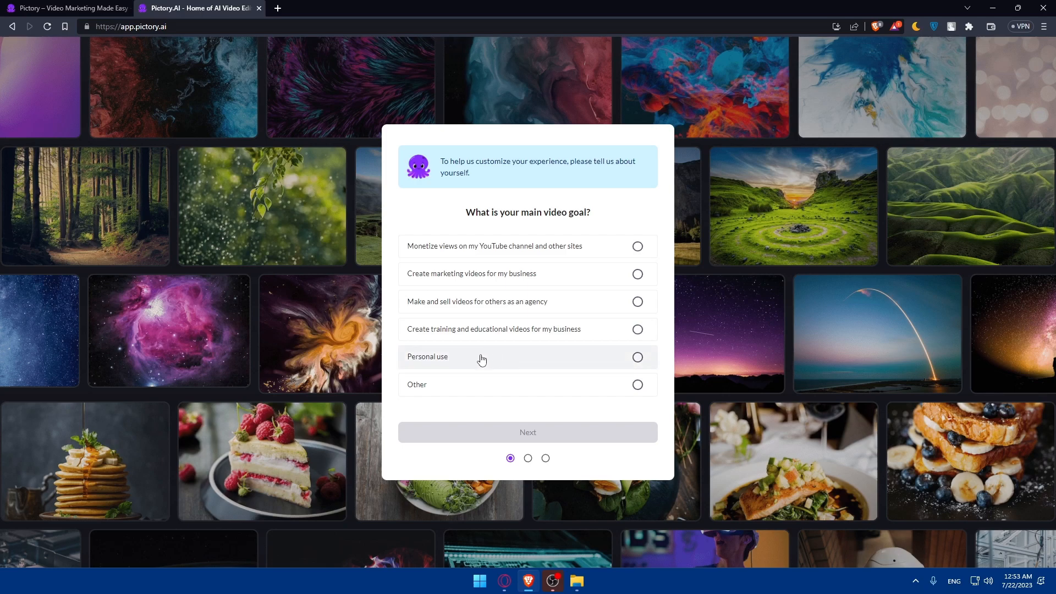
# - Answer the onboarding questions with Personal use as the main video goal and Solo as the organization size
pyautogui.click(458, 365)
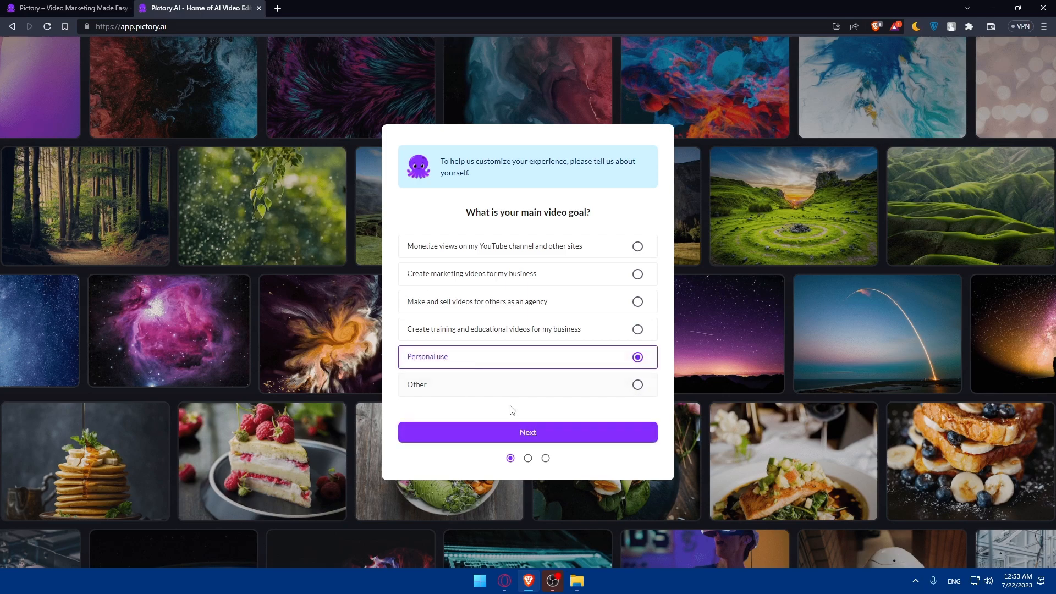
pyautogui.click(511, 434)
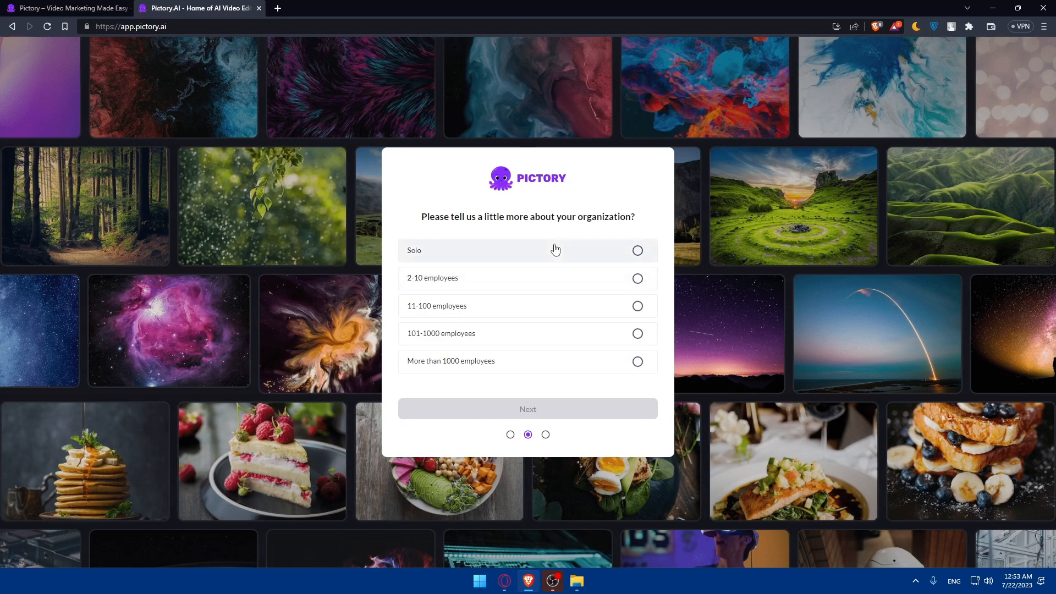
pyautogui.click(461, 251)
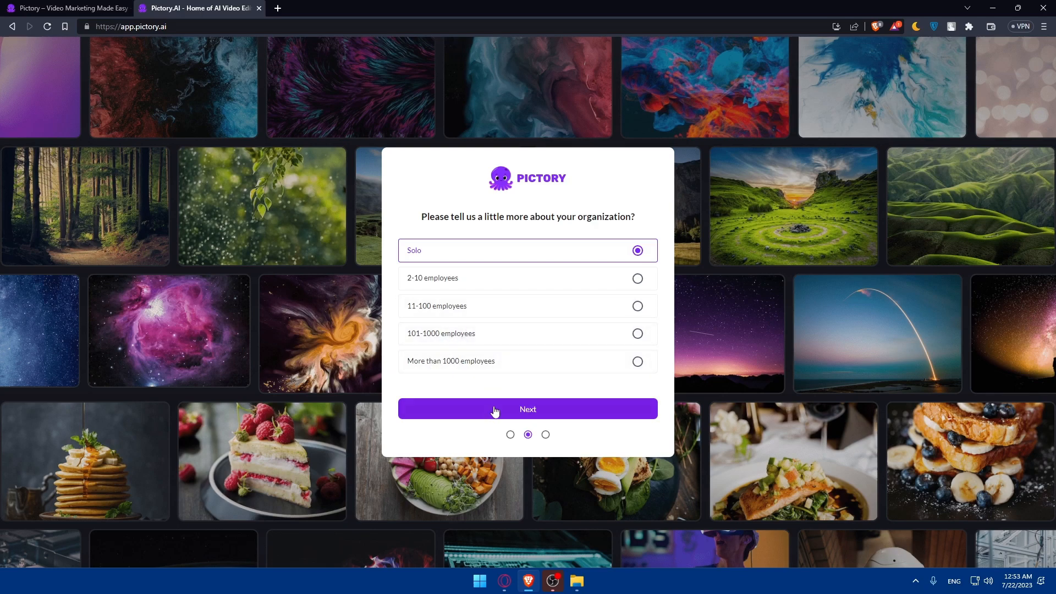
pyautogui.click(558, 417)
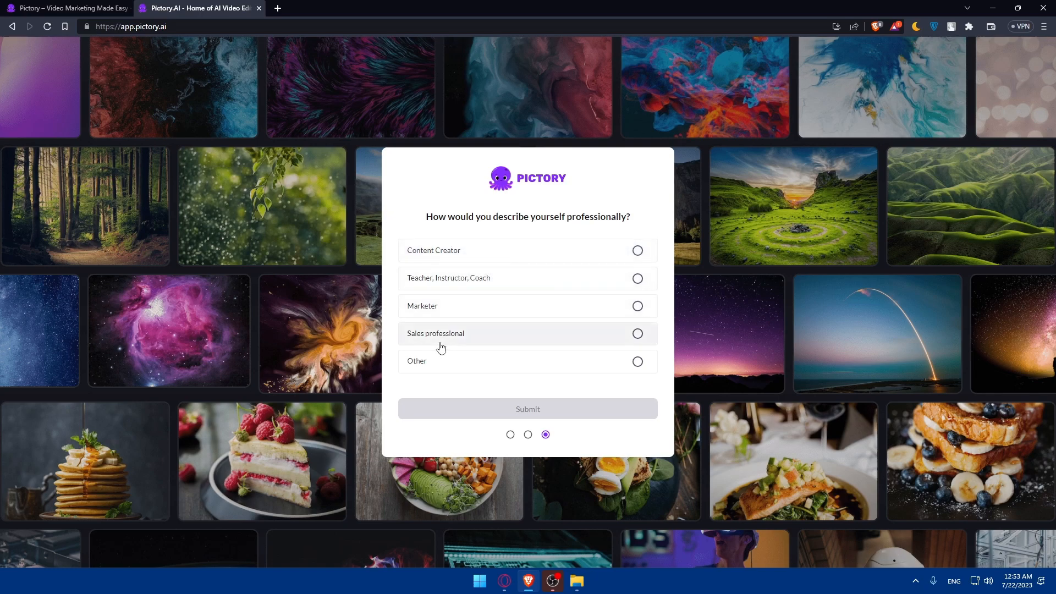
pyautogui.click(434, 361)
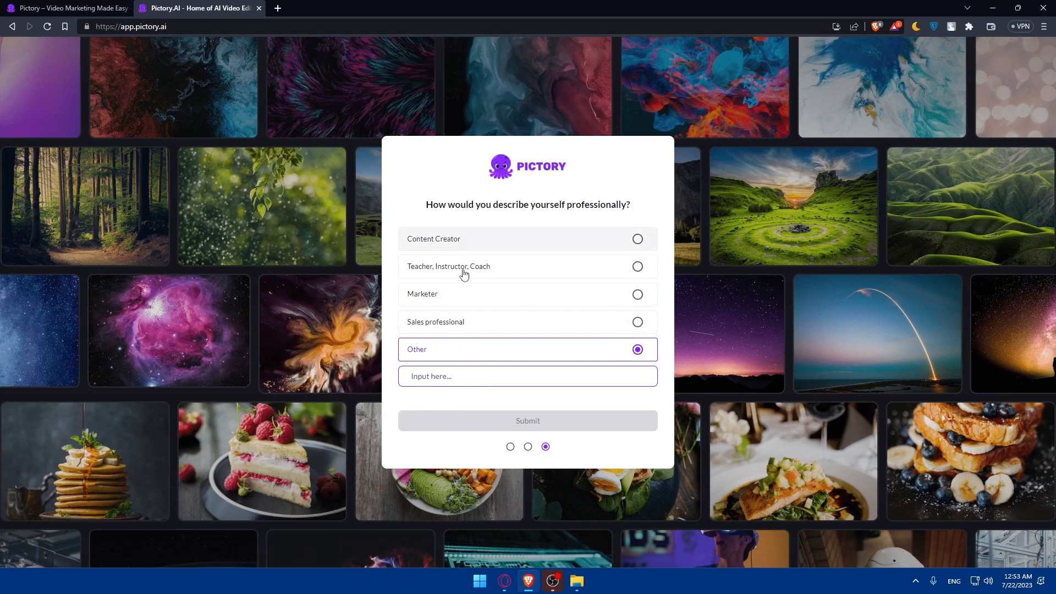
pyautogui.write('test')
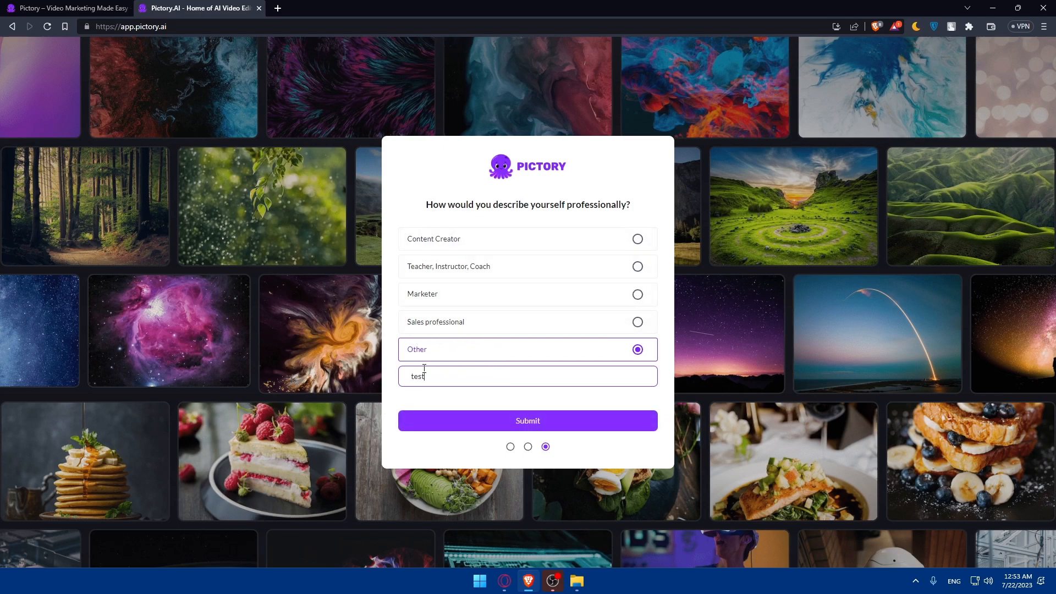
pyautogui.press('BackSpace')
pyautogui.press('BackSpace')
pyautogui.press('BackSpace')
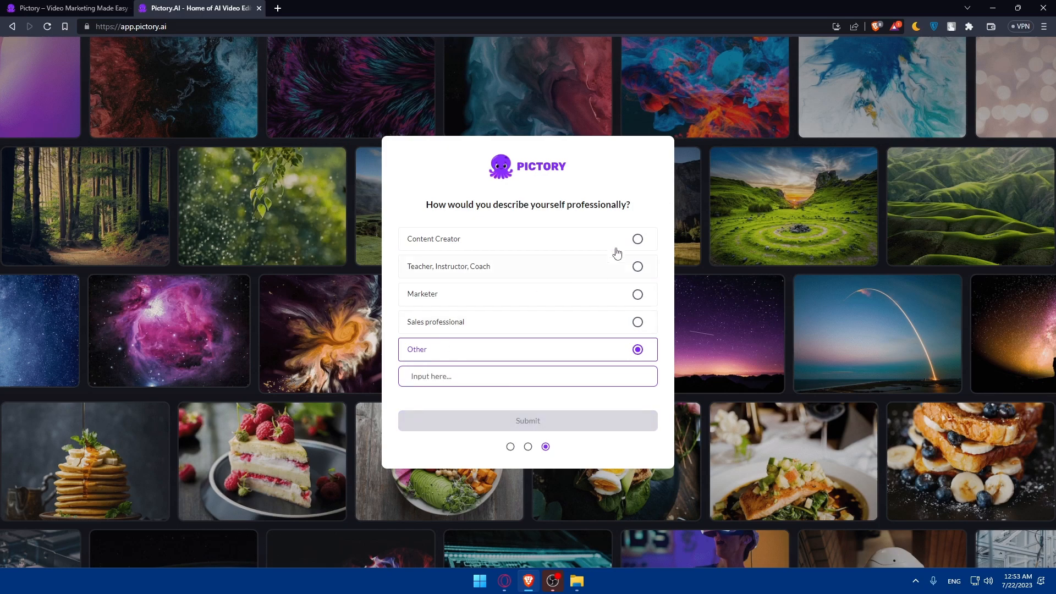
# - Choose Content Creator as the professional description and submit the onboarding survey
pyautogui.click(476, 242)
pyautogui.click(499, 417)
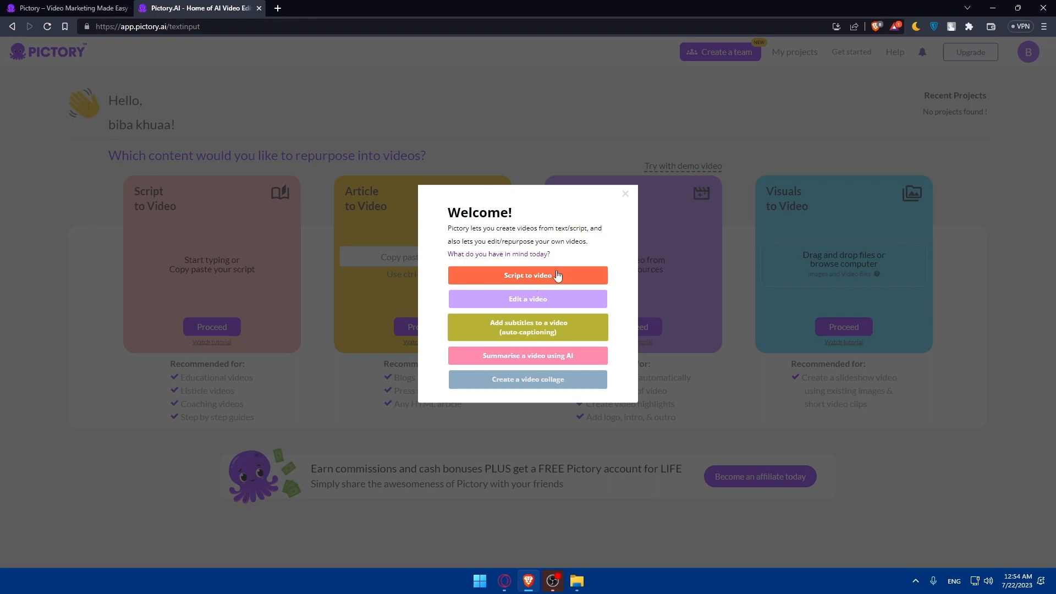
# - Dismiss the welcome dialog and start a Script to Video project
pyautogui.click(624, 194)
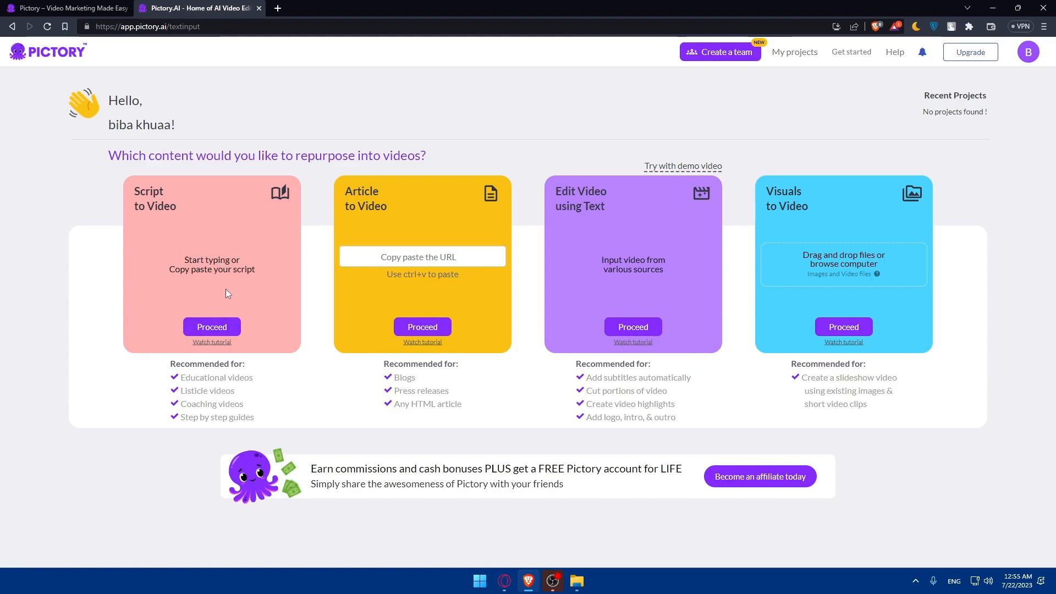
pyautogui.click(220, 329)
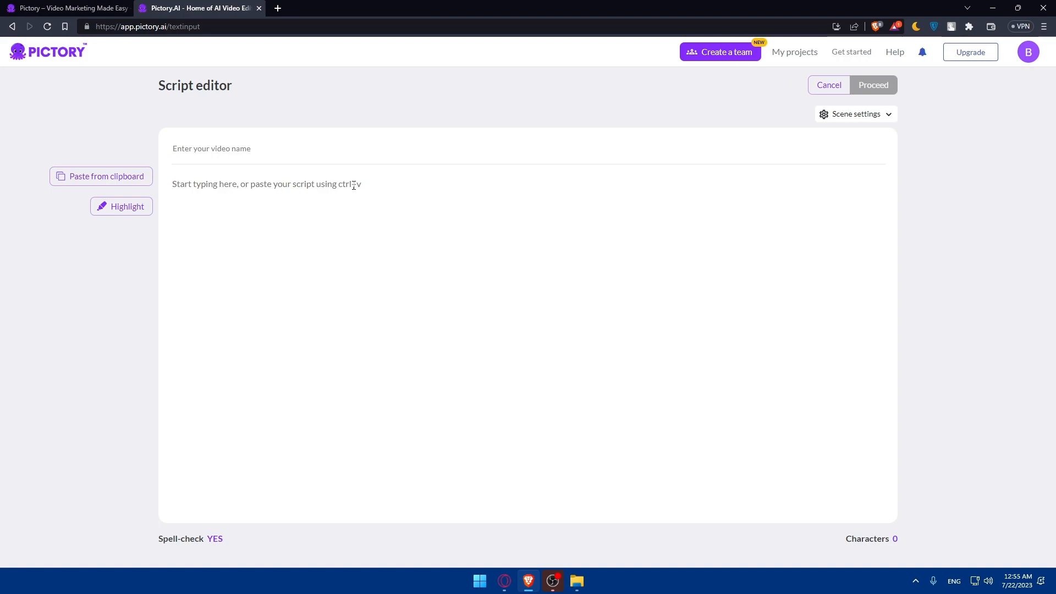
pyautogui.click(246, 184)
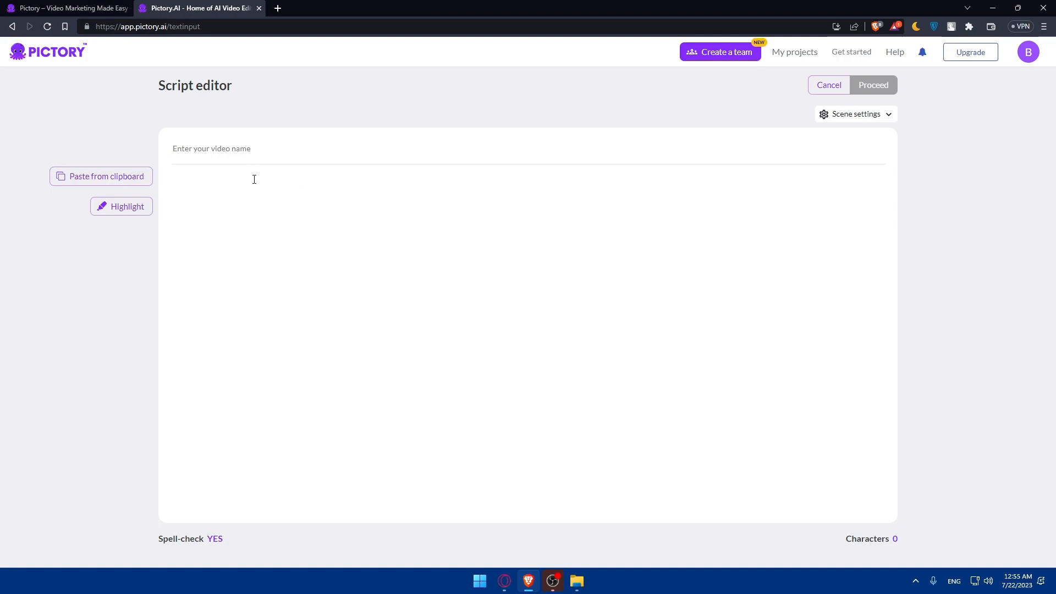
pyautogui.write('dohgsodg')
pyautogui.press('BackSpace')
pyautogui.press('BackSpace')
pyautogui.press('BackSpace')
pyautogui.press('BackSpace')
pyautogui.press('BackSpace')
pyautogui.press('BackSpace')
# - Name the video "how to do text to video in Pictor.AI"
pyautogui.click(212, 147)
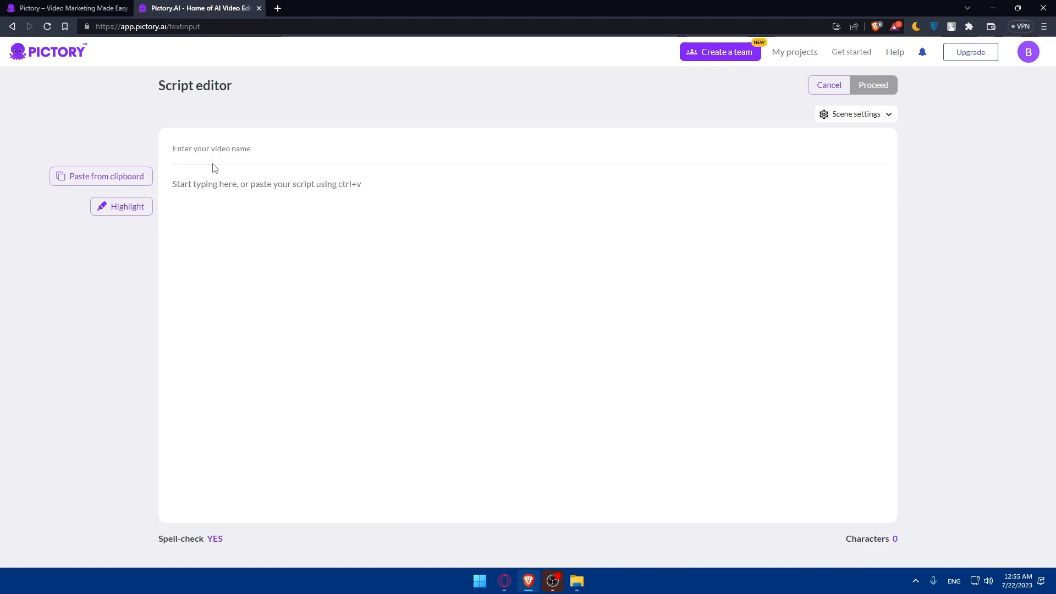
pyautogui.write('hond')
pyautogui.press('BackSpace')
pyautogui.press('BackSpace')
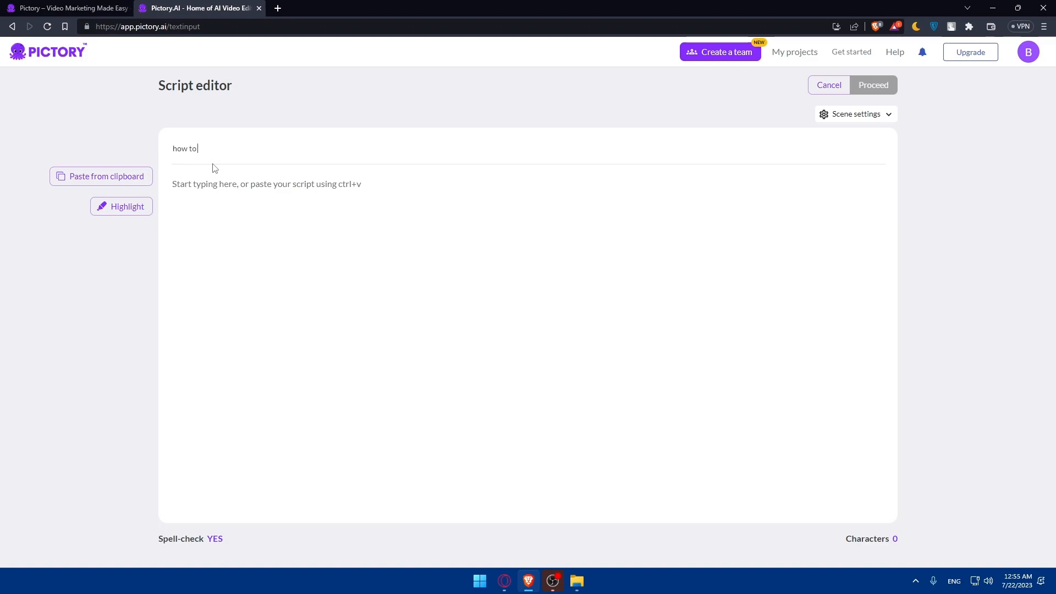
pyautogui.write('w to do text to video in Pictor.')
pyautogui.write('AI')
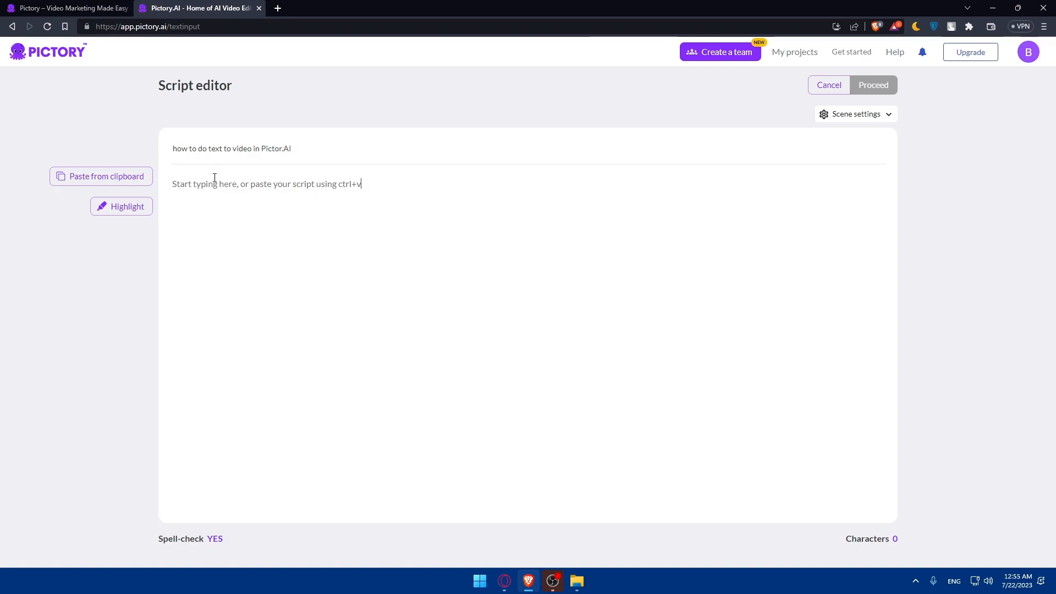
# - Enter the script "hello everyone and welcome back today i am going to show you how to create a video using script or text in pictory.AI"
pyautogui.click(215, 177)
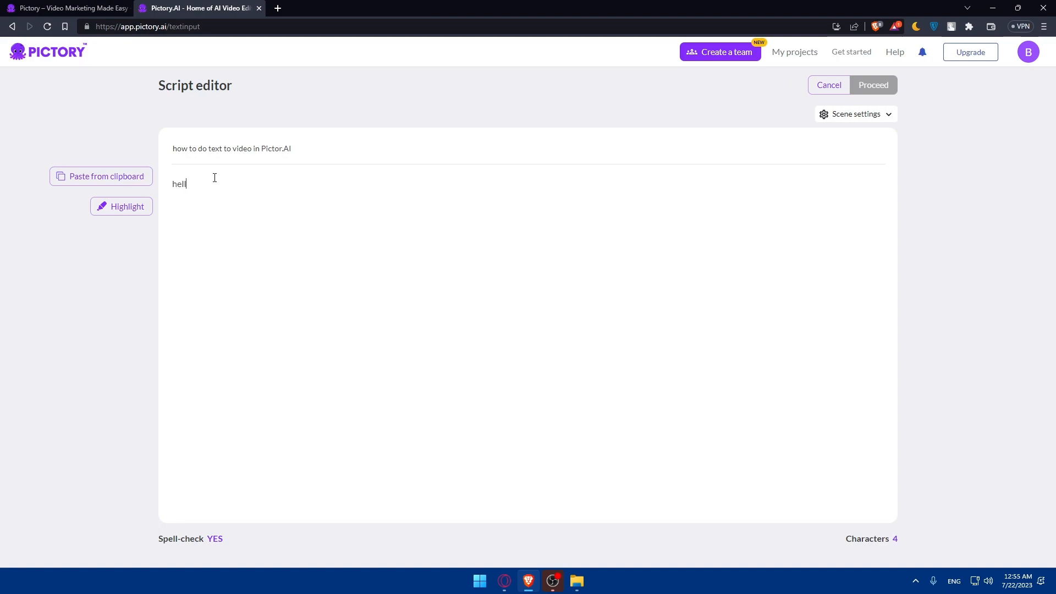
pyautogui.write('hello everyone and welcome back e')
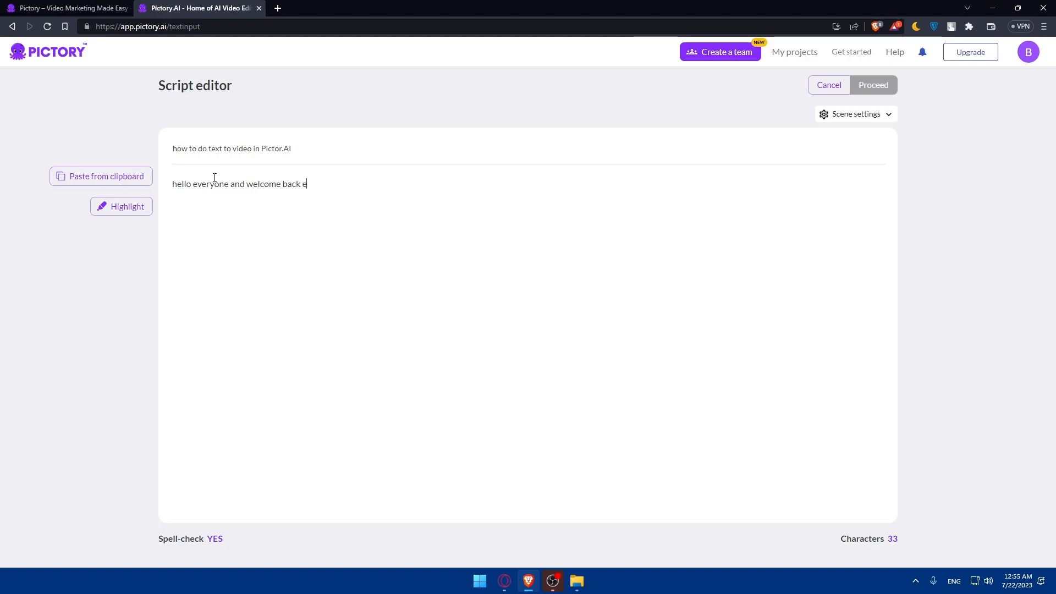
pyautogui.press('BackSpace')
pyautogui.write('today i am go')
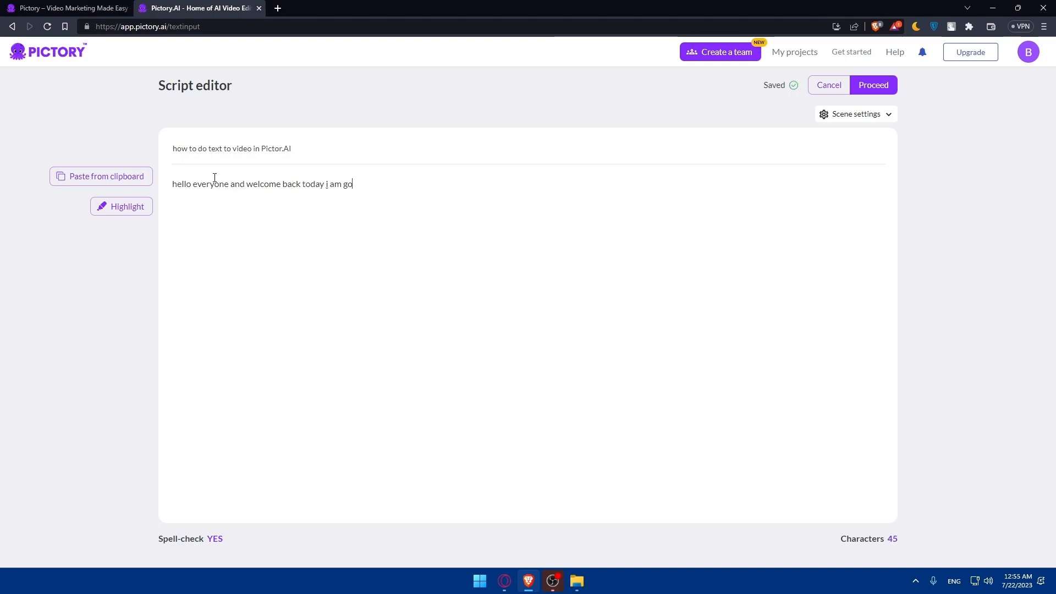
pyautogui.write('ing to show you how to ')
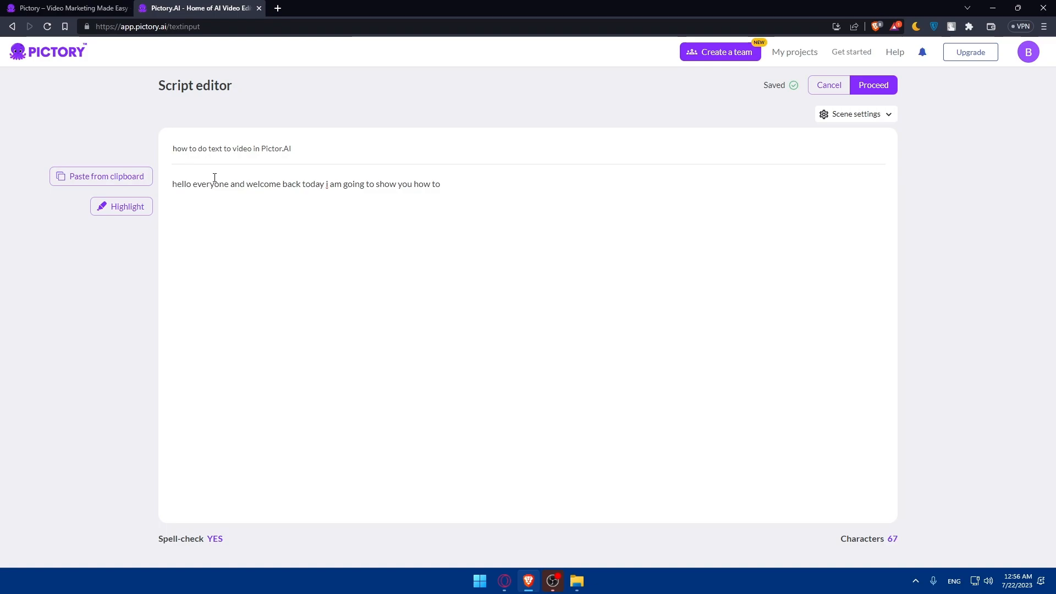
pyautogui.write('creat')
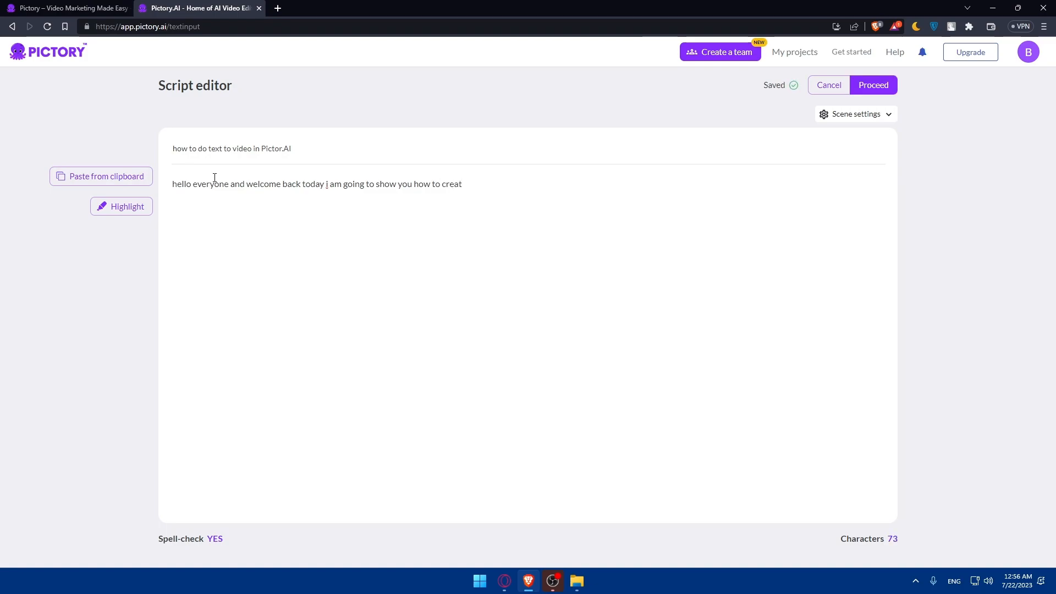
pyautogui.write('e a video using scriopt or')
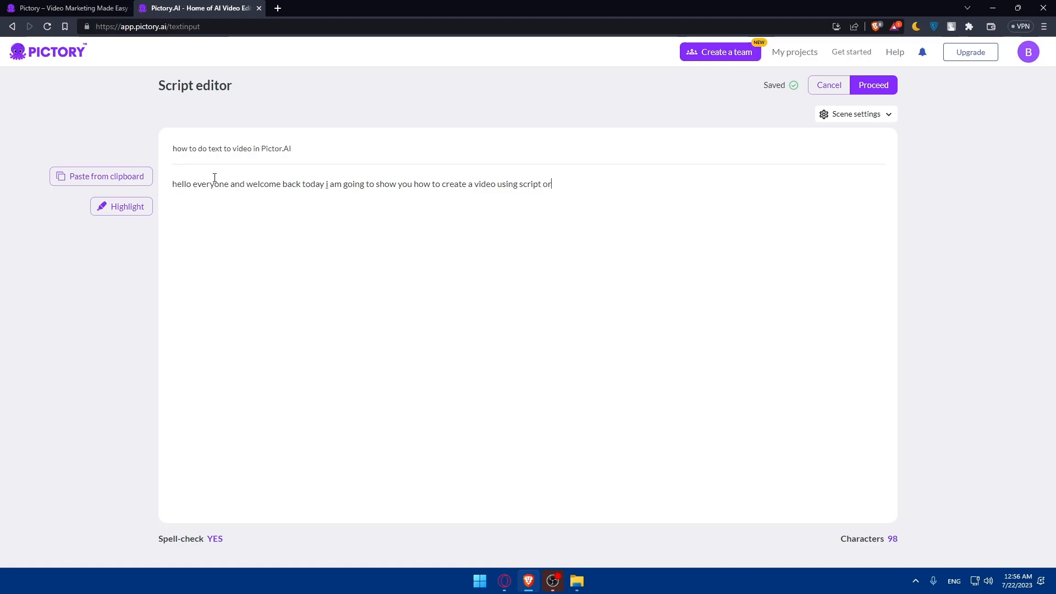
pyautogui.write(' text in pictory.AI')
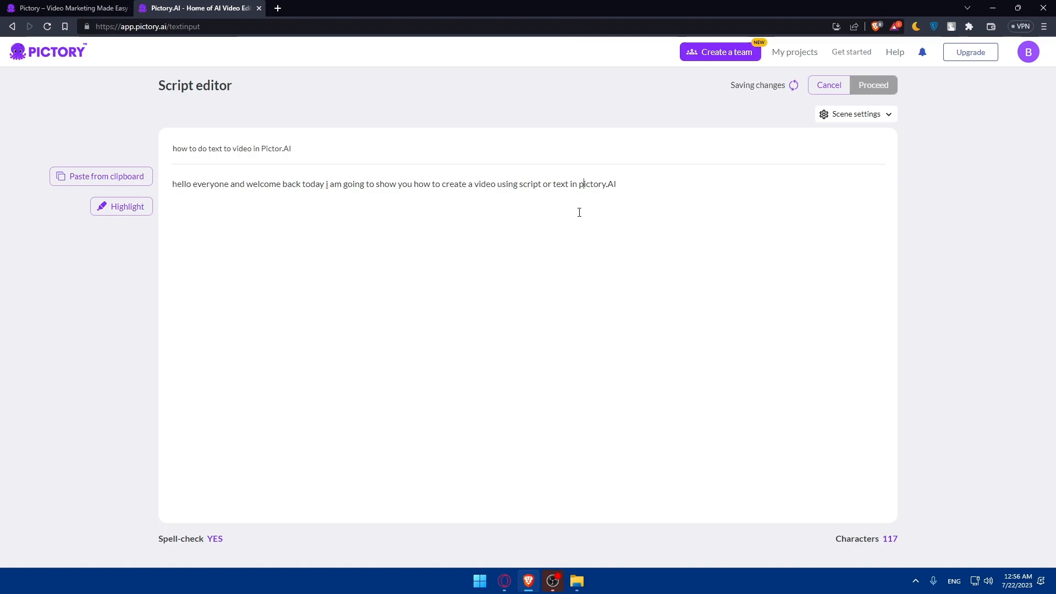
# - Capitalize "Pictory" in the script and correct the video name to "how to do text to video in Pictory.AI"
pyautogui.press('BackSpace')
pyautogui.write('P')
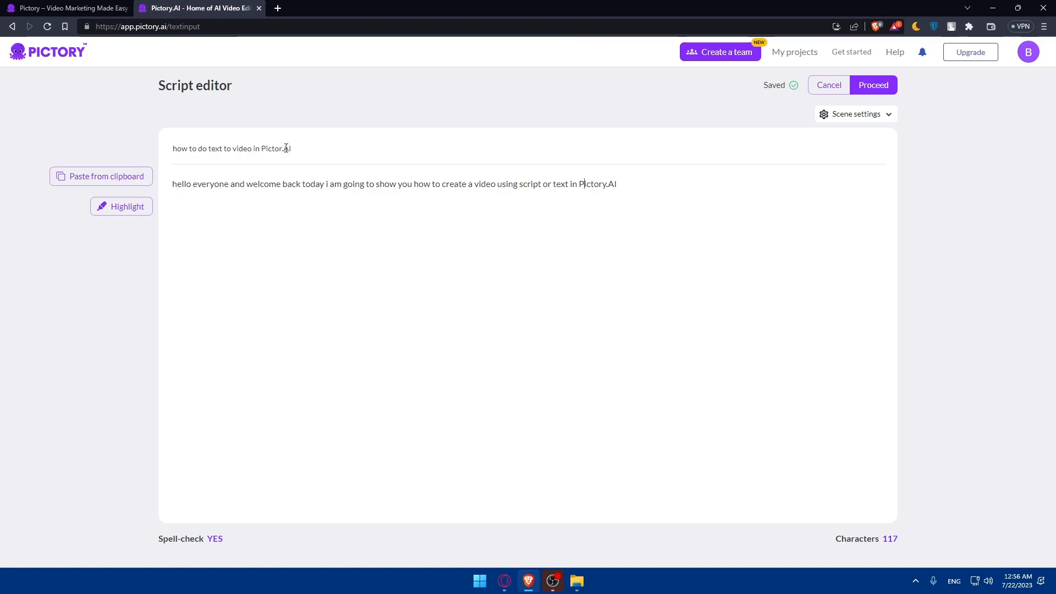
pyautogui.write('y')
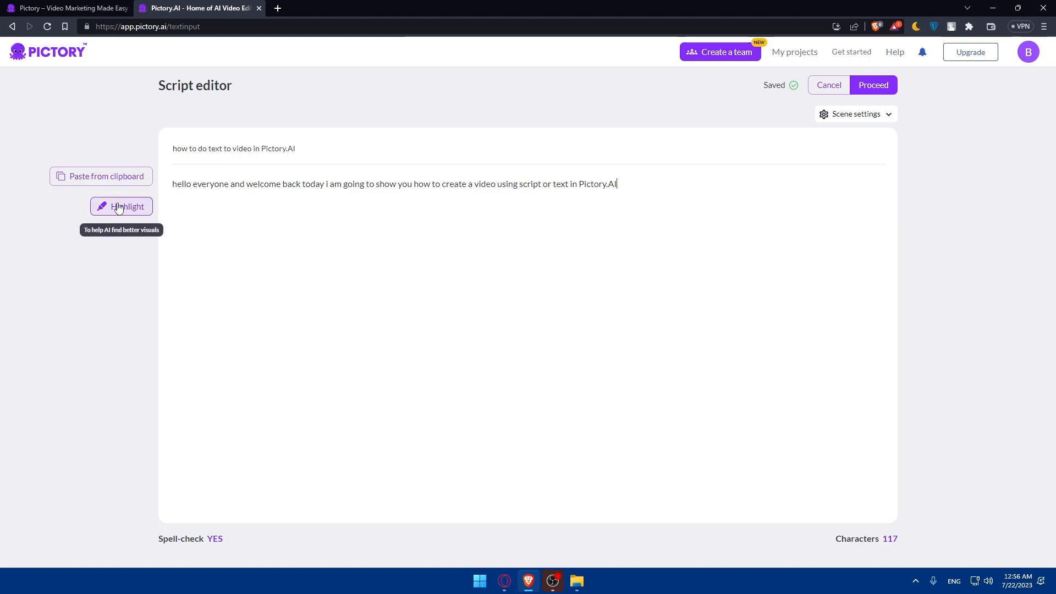
pyautogui.write('--')
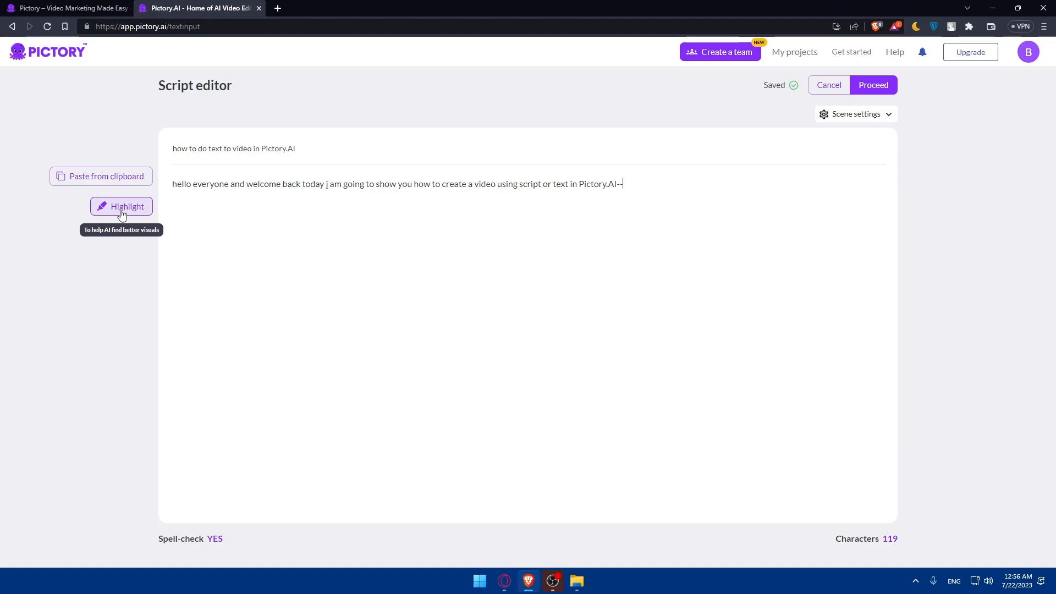
pyautogui.press('BackSpace')
pyautogui.press('BackSpace')
# - Configure the scene settings to create new scenes on sentence breaks (.)
pyautogui.moveTo(874, 118)
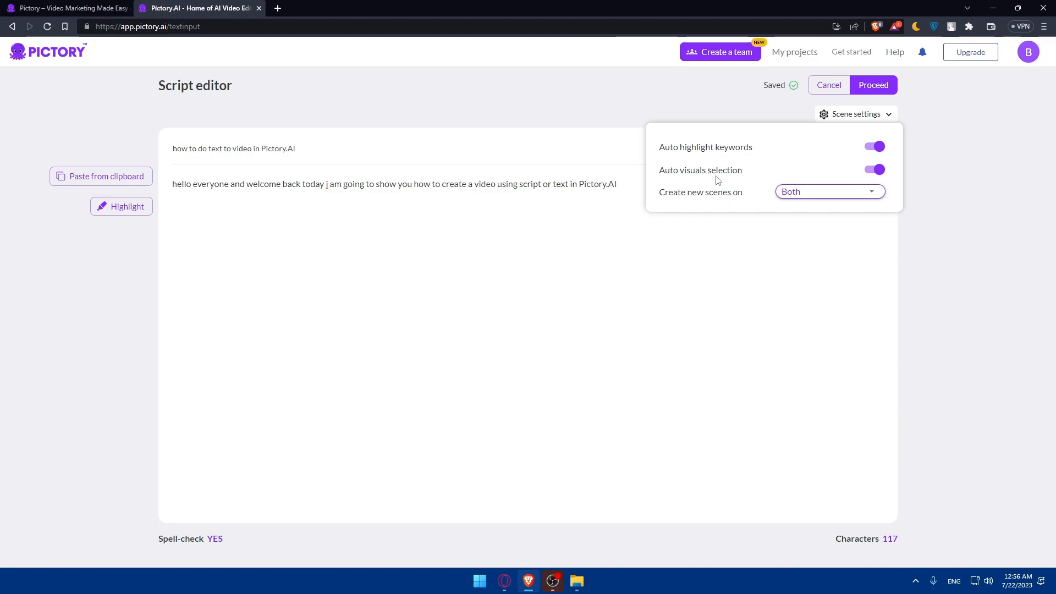
pyautogui.click(793, 197)
pyautogui.click(801, 195)
pyautogui.click(806, 192)
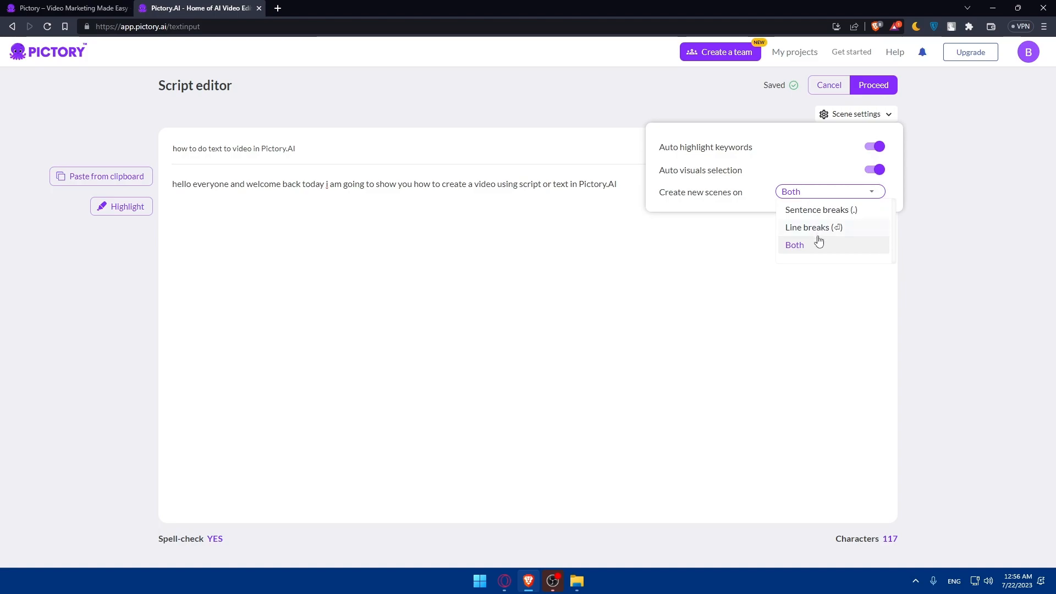
pyautogui.click(983, 164)
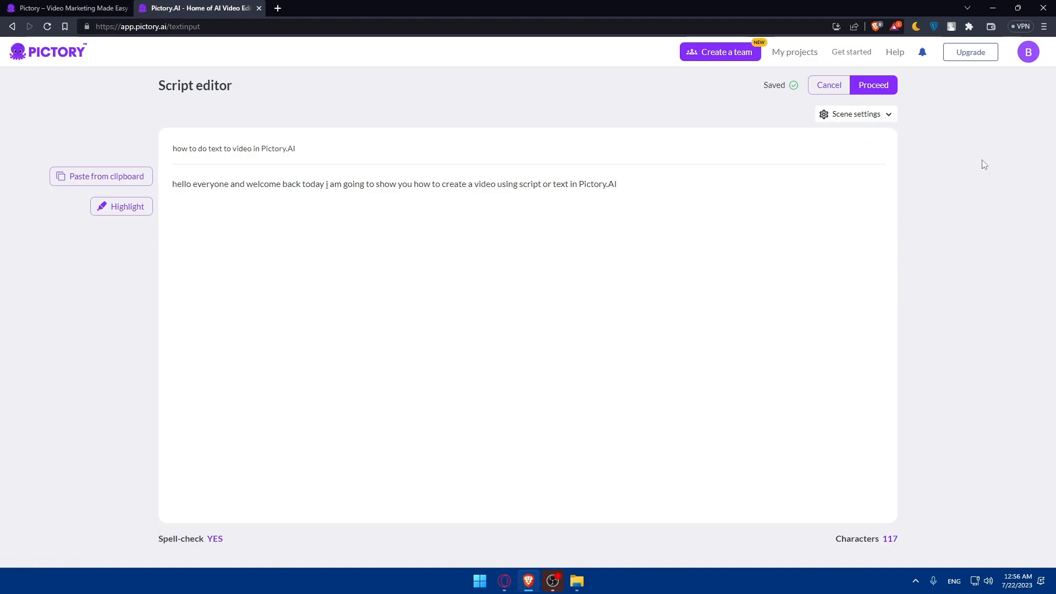
pyautogui.click(874, 115)
pyautogui.click(824, 193)
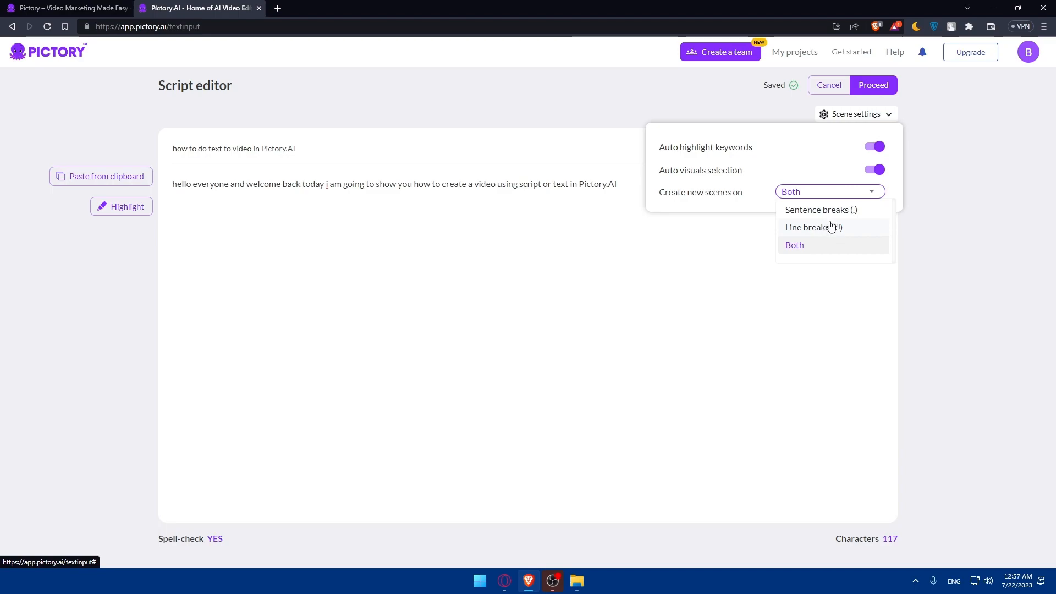
pyautogui.click(835, 213)
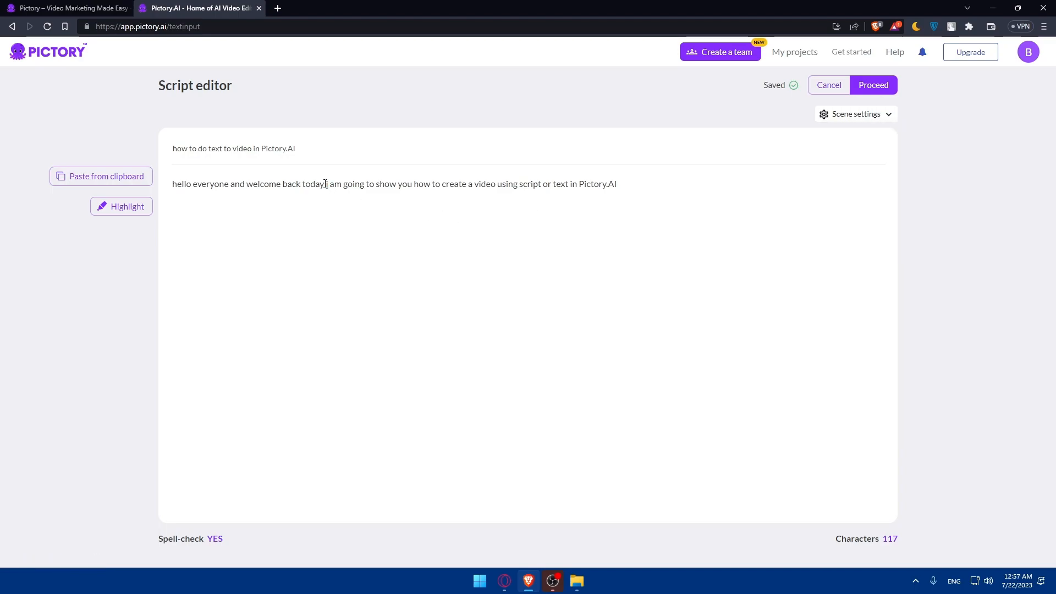
# - Add a period after "everyone" in the script and capitalize the "i" before "am going"
pyautogui.write('.')
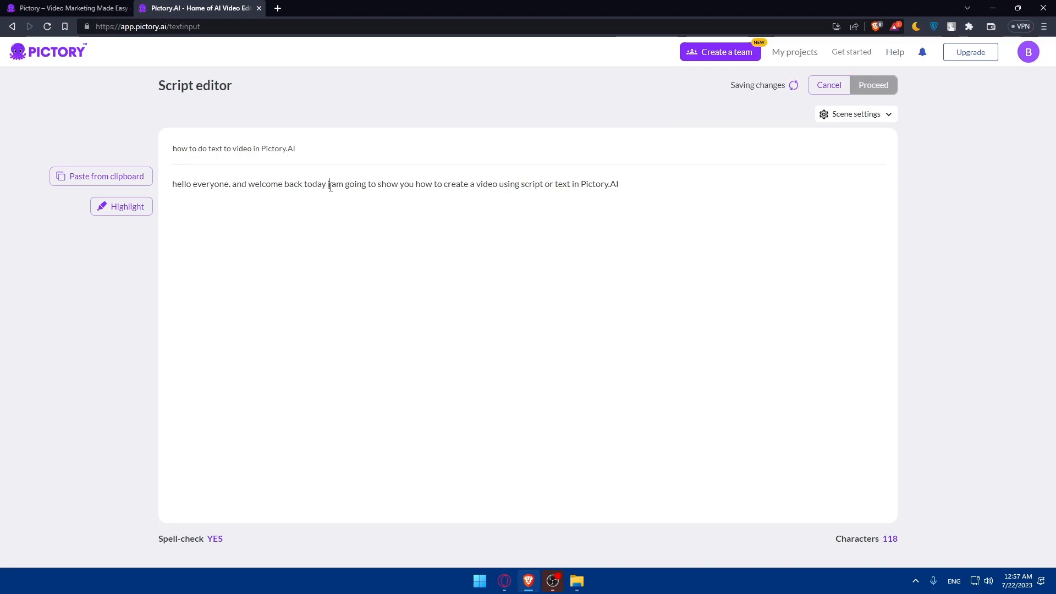
pyautogui.press('BackSpace')
pyautogui.write('I')
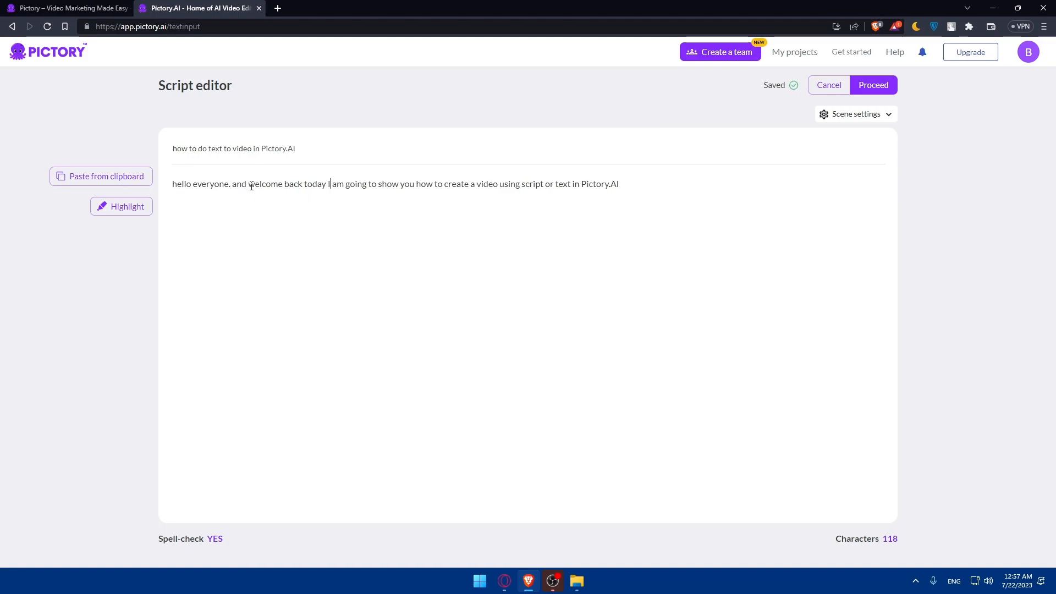
# - Proceed from the script to template selection and look through the library and My templates, dismissing the team promotion
pyautogui.click(875, 88)
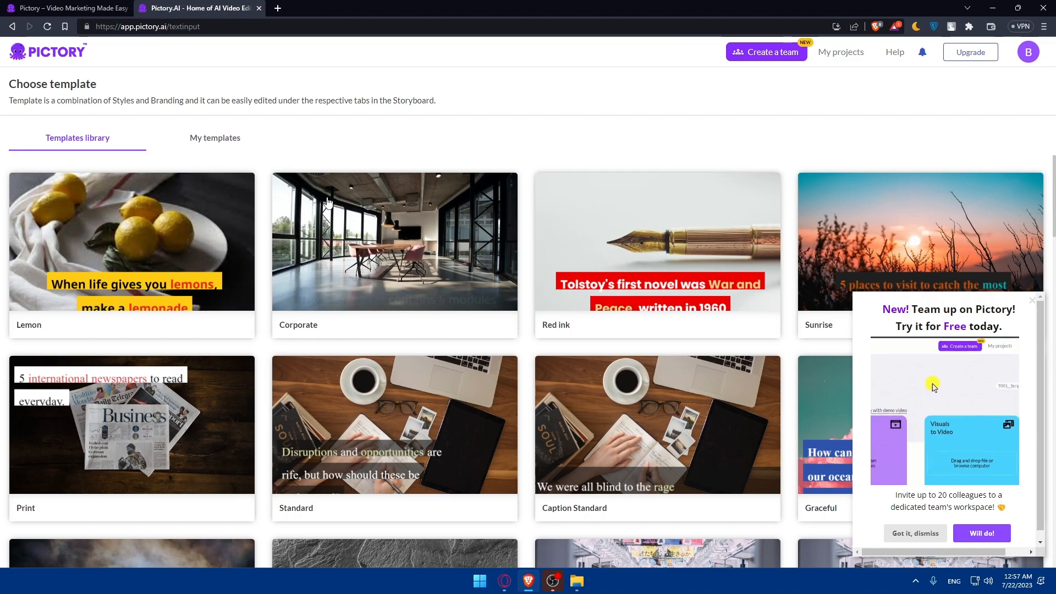
pyautogui.scroll(-3, 560, 247)
pyautogui.scroll(3, 431, 279)
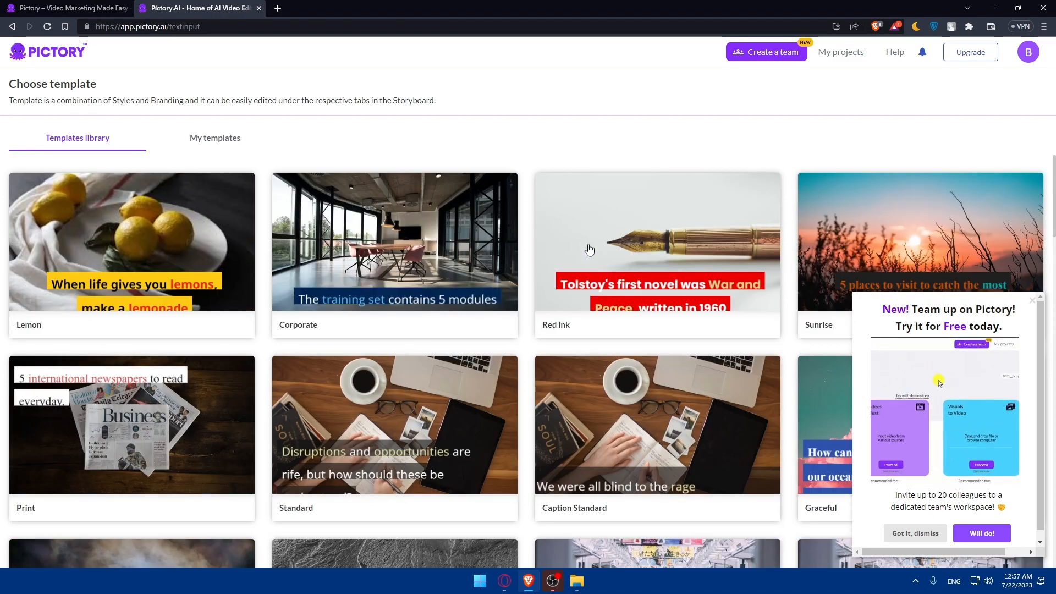
pyautogui.click(213, 138)
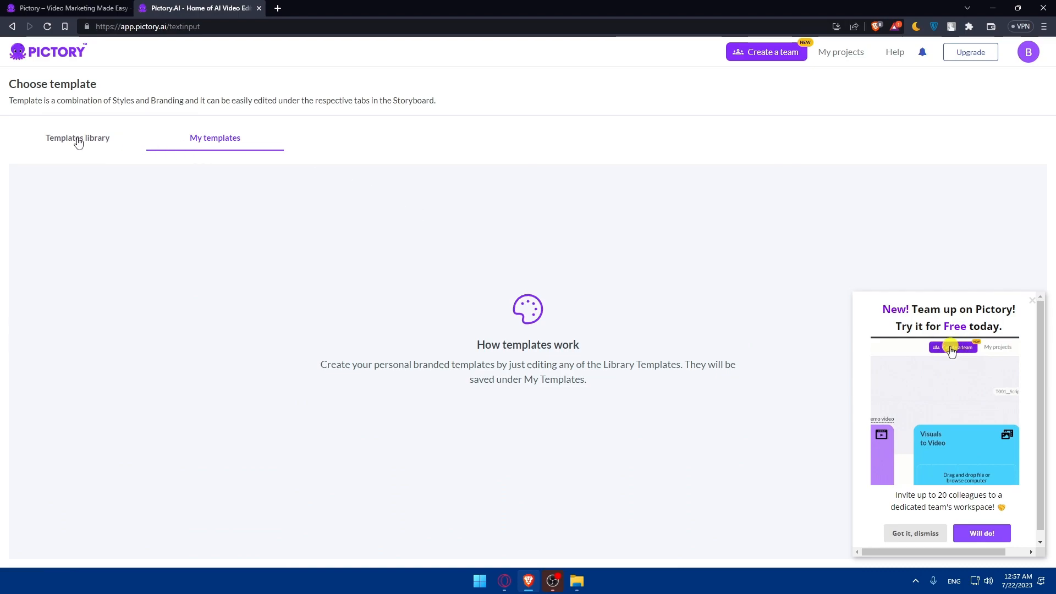
pyautogui.click(919, 541)
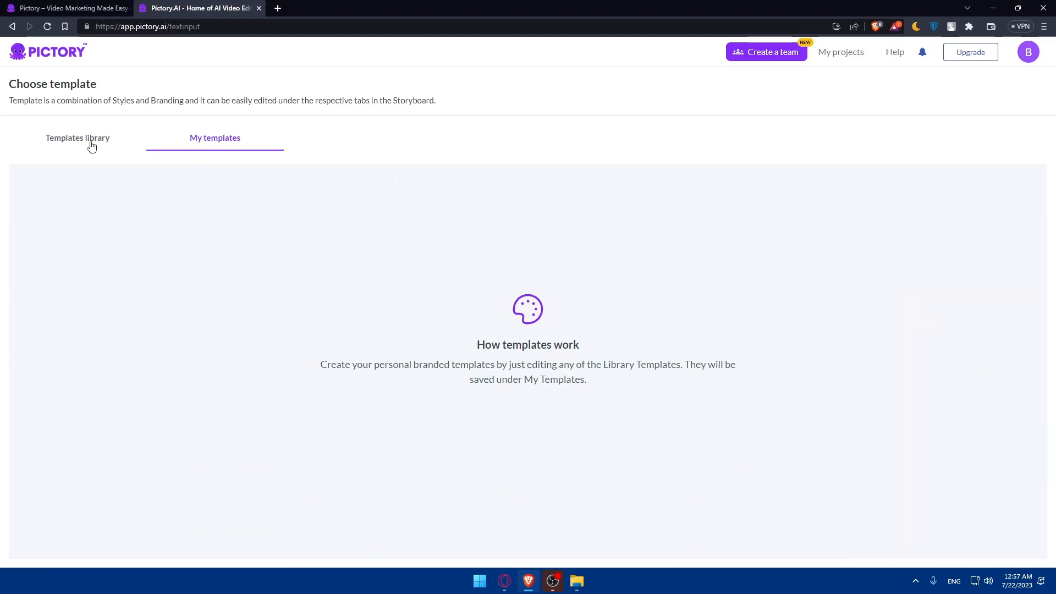
pyautogui.click(90, 143)
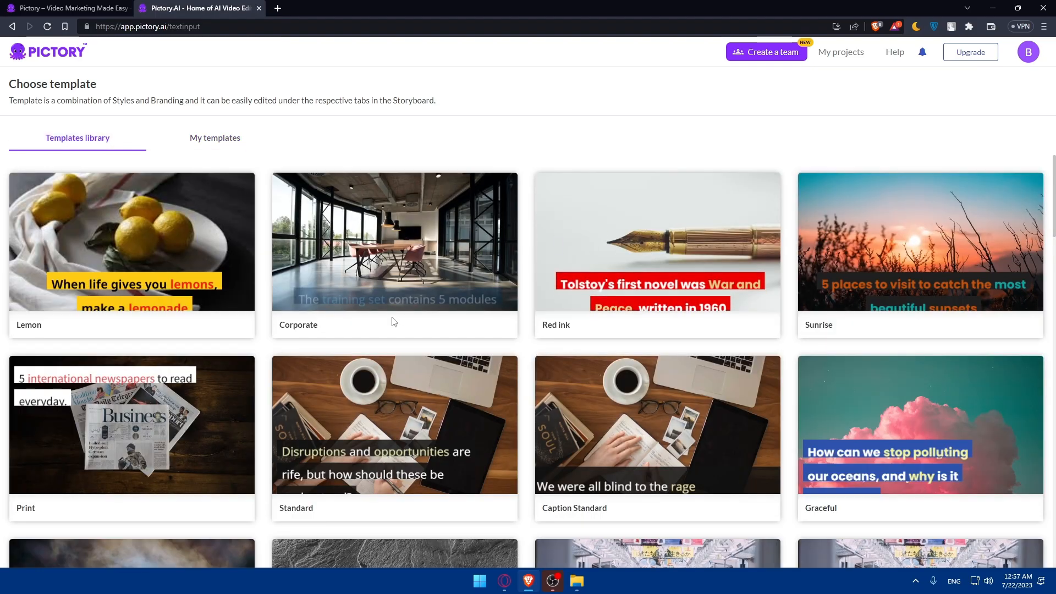
# - Choose the Standard template from the library in the 1:1 aspect ratio
pyautogui.scroll(-2, 307, 426)
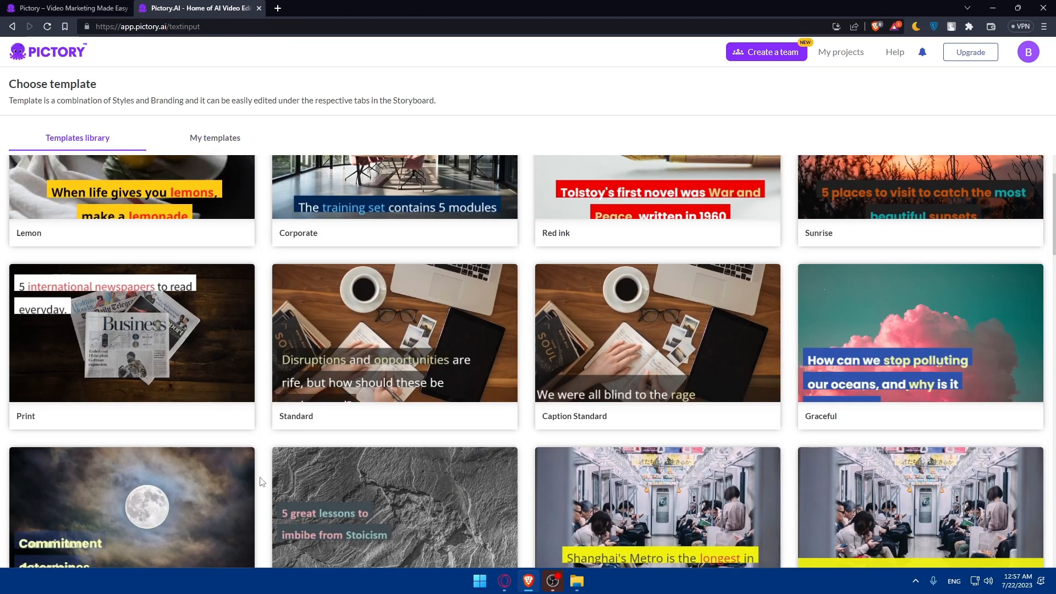
pyautogui.moveTo(342, 348)
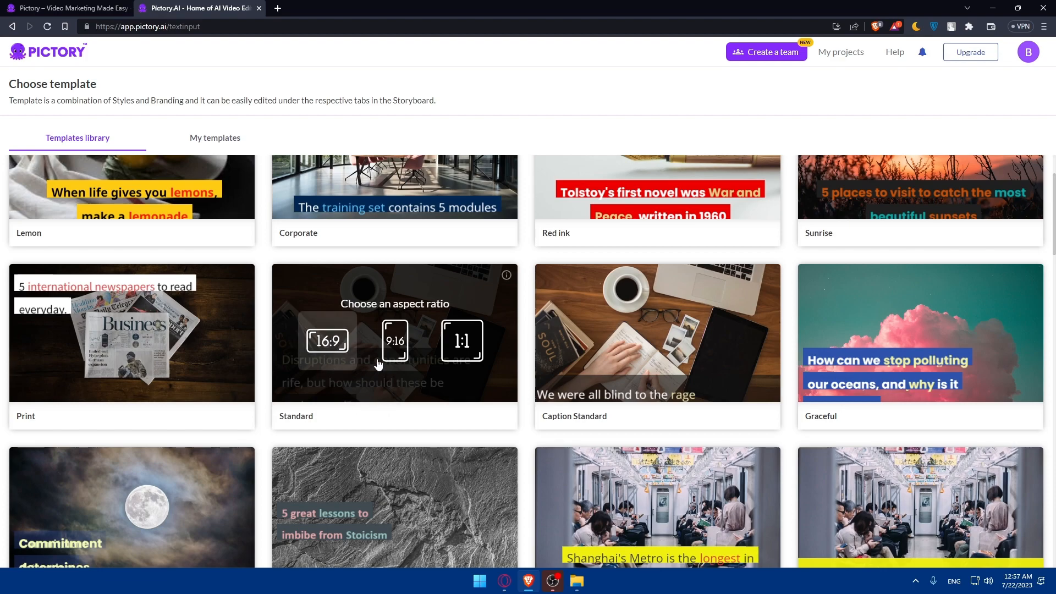
pyautogui.click(455, 360)
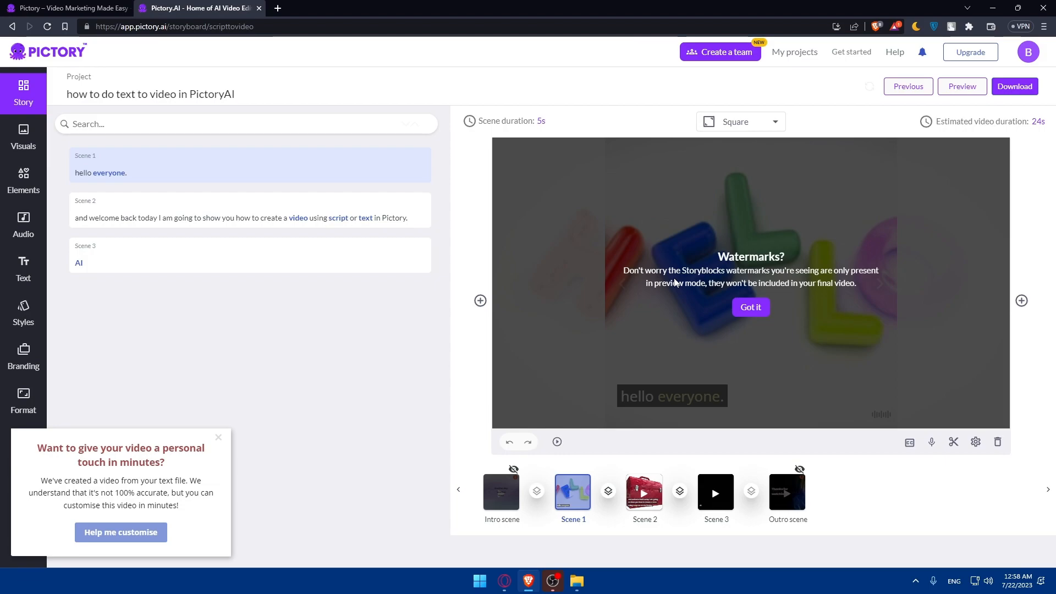
# - Dismiss the watermark notice and preview scenes 1 and 2 of the storyboard individually
pyautogui.click(736, 308)
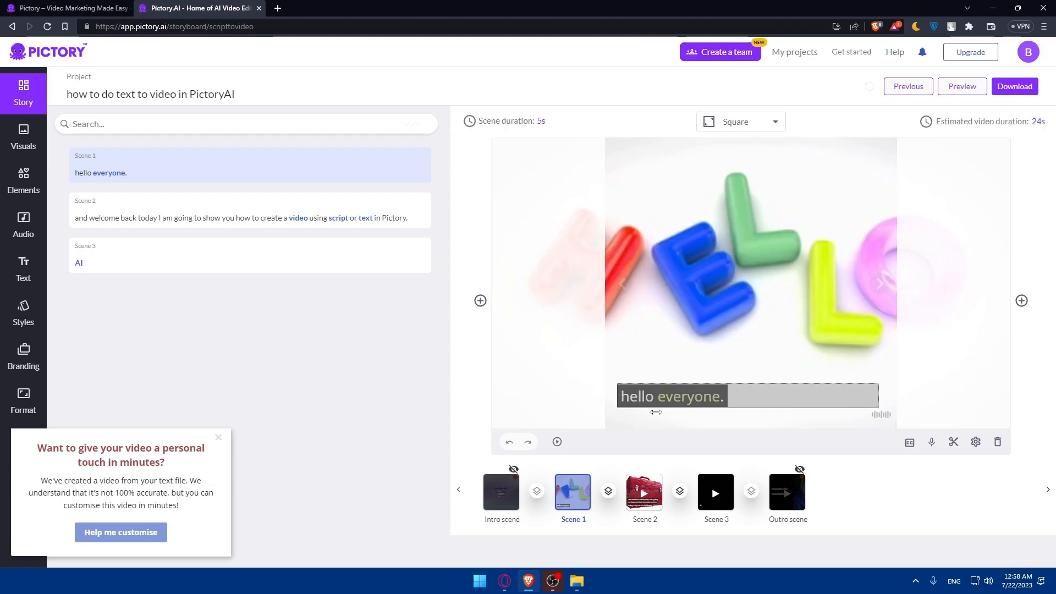
pyautogui.click(557, 444)
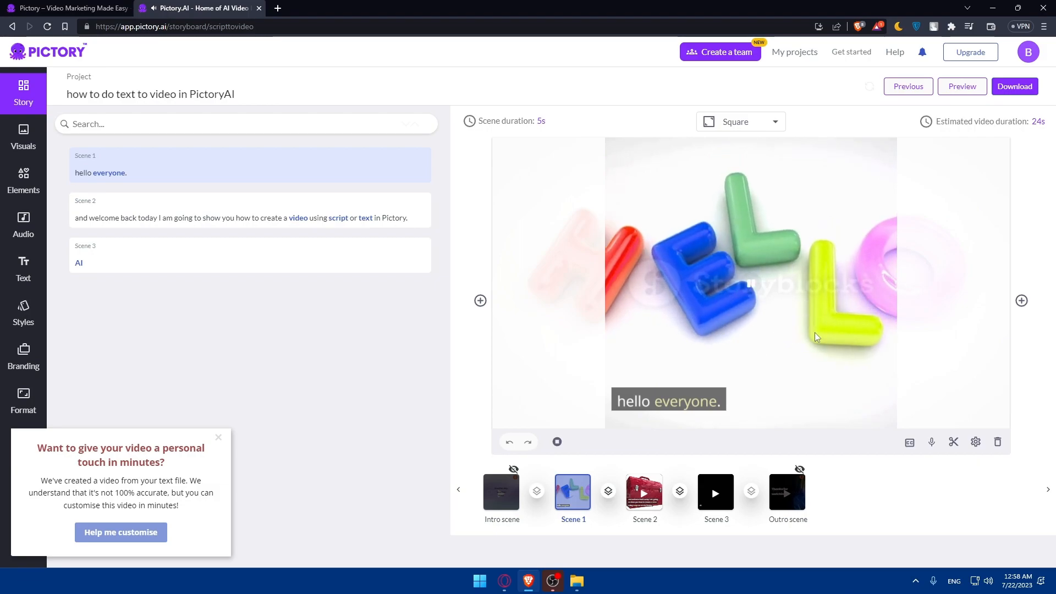
pyautogui.click(555, 444)
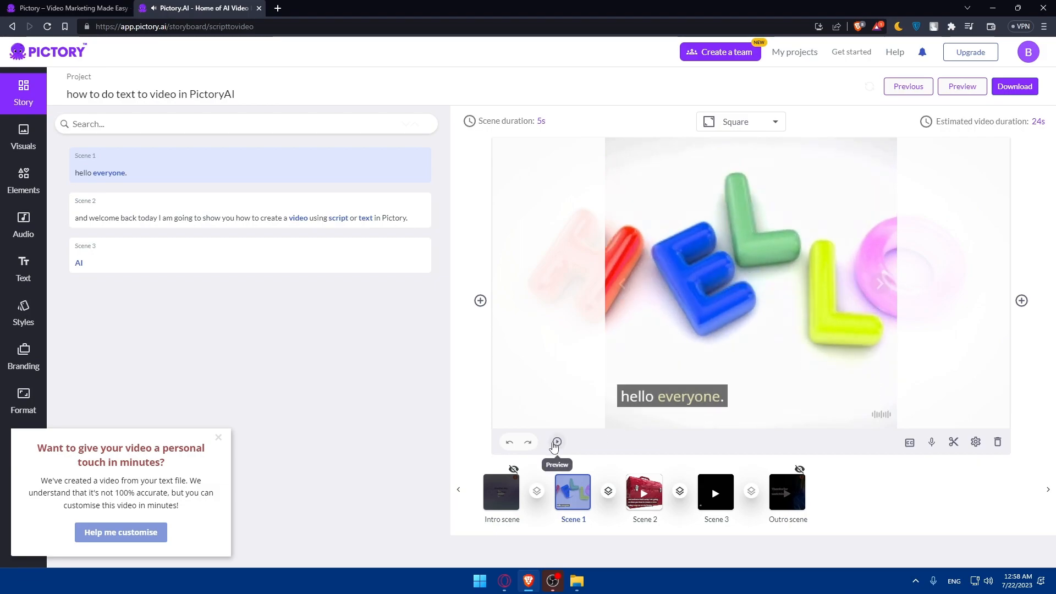
pyautogui.click(643, 491)
pyautogui.click(556, 441)
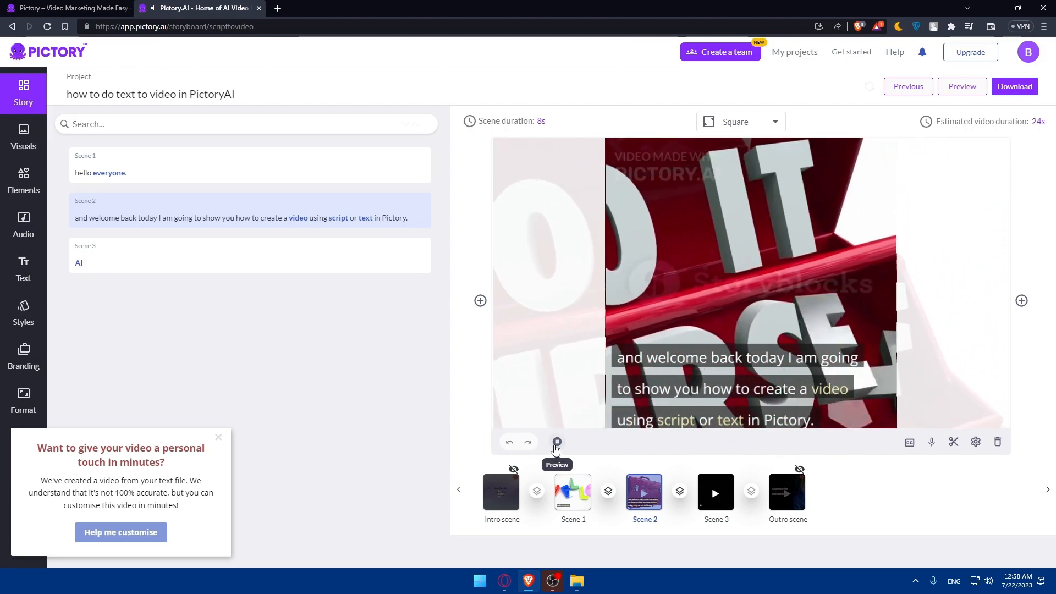
pyautogui.click(557, 443)
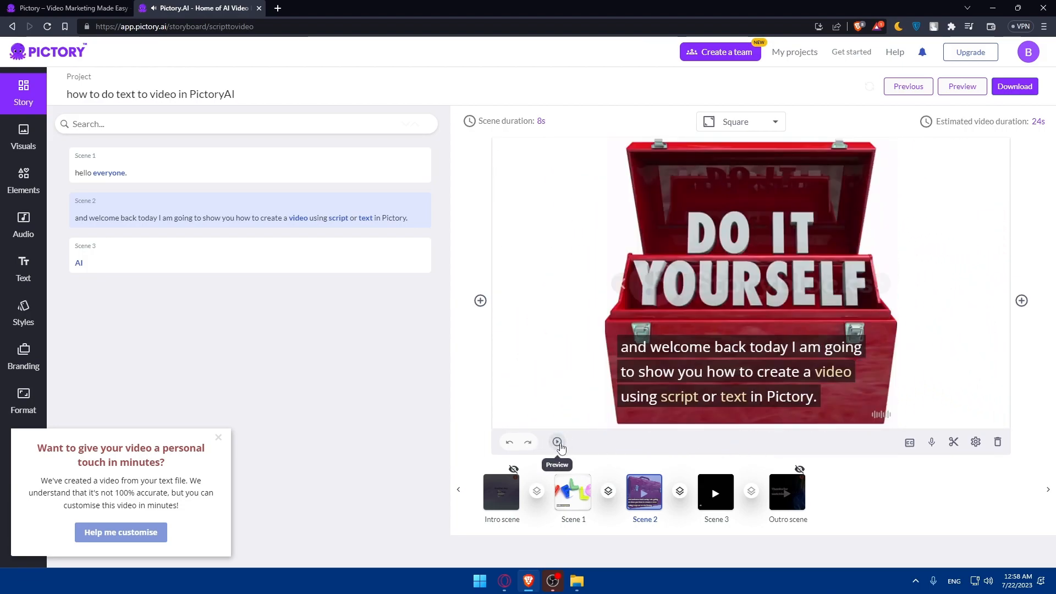
# - Play the storyboard from scene 2, and check the full video preview before closing it
pyautogui.click(558, 442)
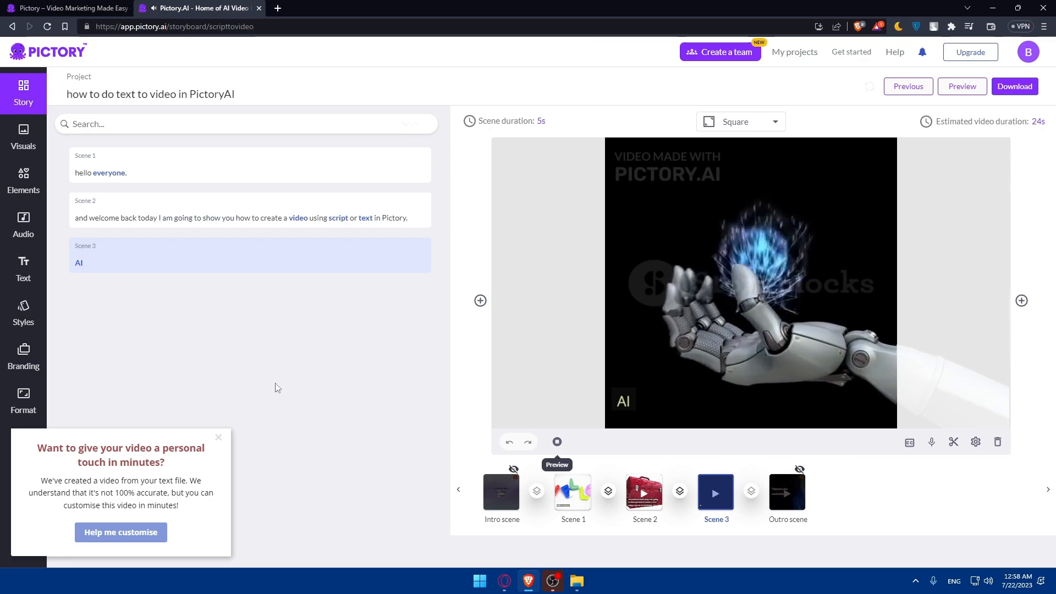
pyautogui.click(949, 88)
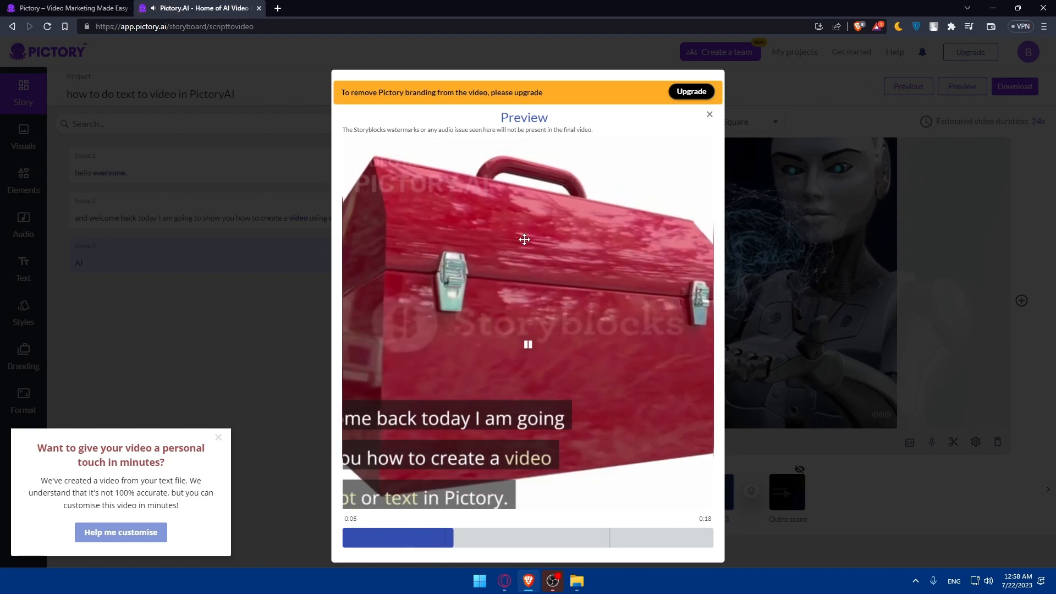
pyautogui.click(709, 114)
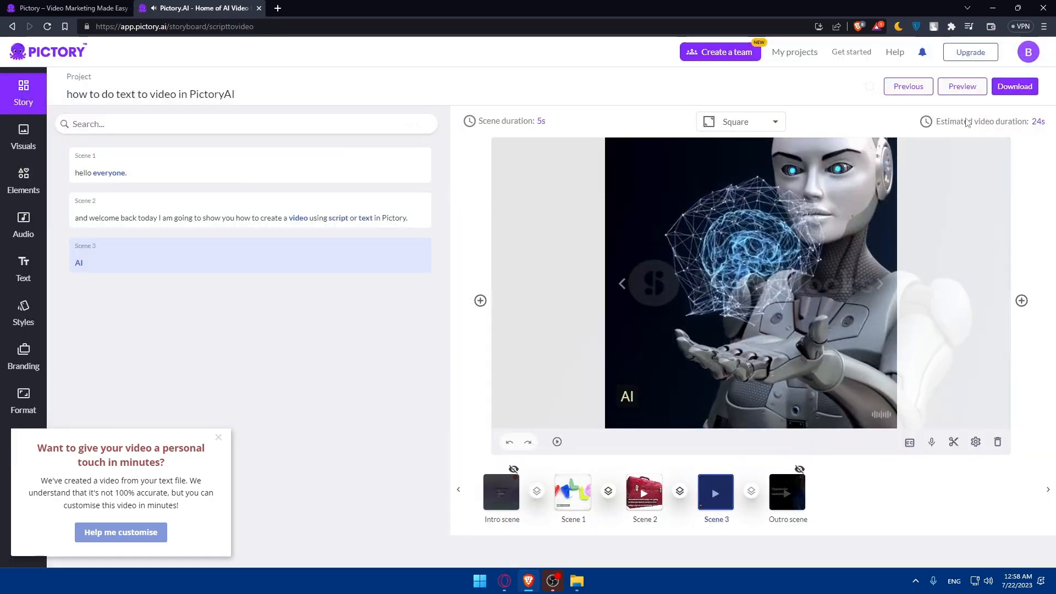
# - Open the video's download options and dismiss the reminder about generating the video
pyautogui.click(1014, 87)
pyautogui.click(1016, 88)
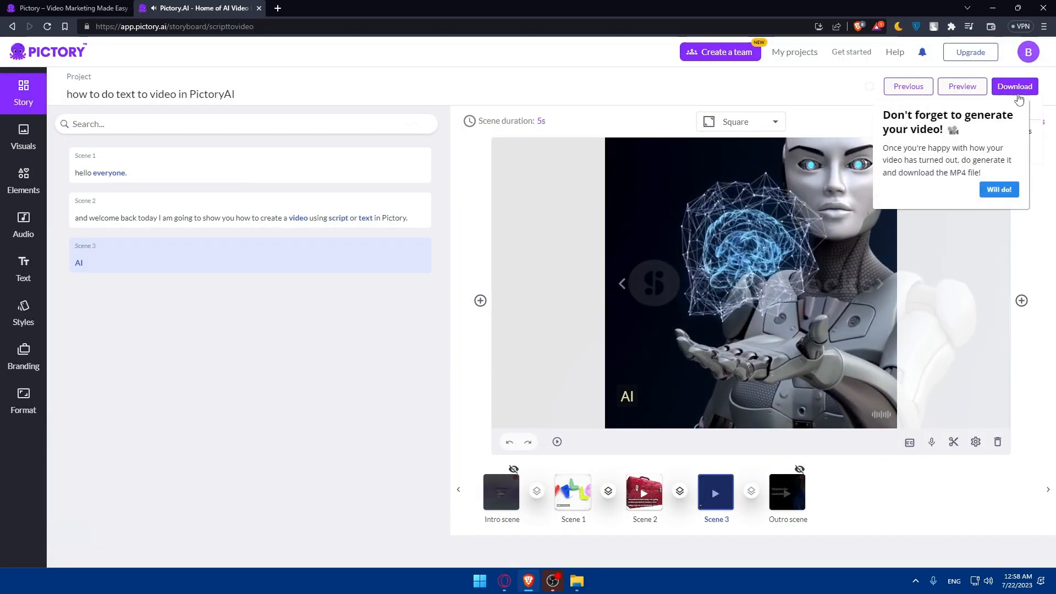
pyautogui.click(998, 190)
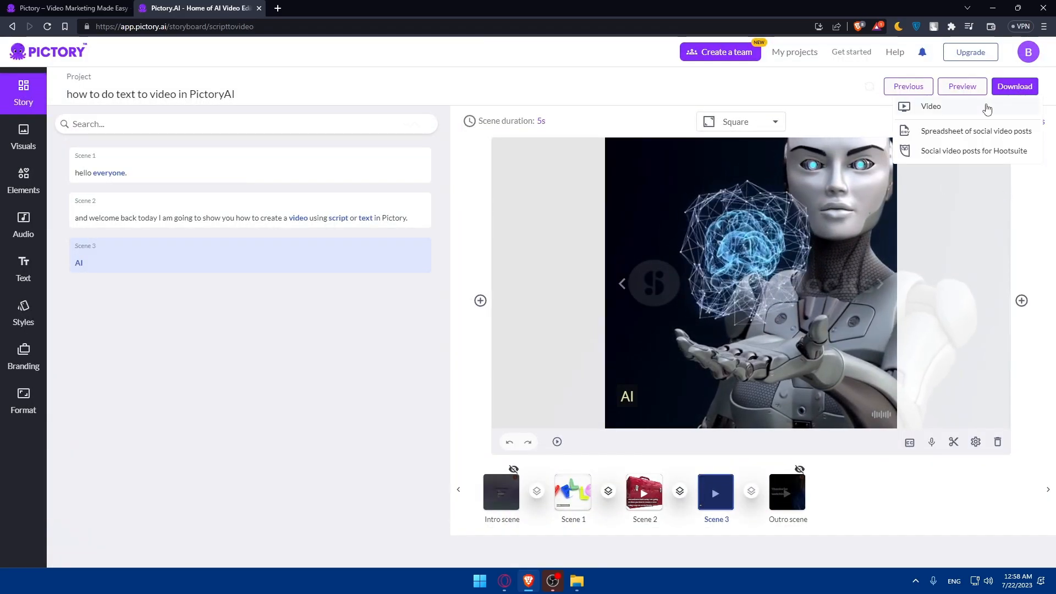